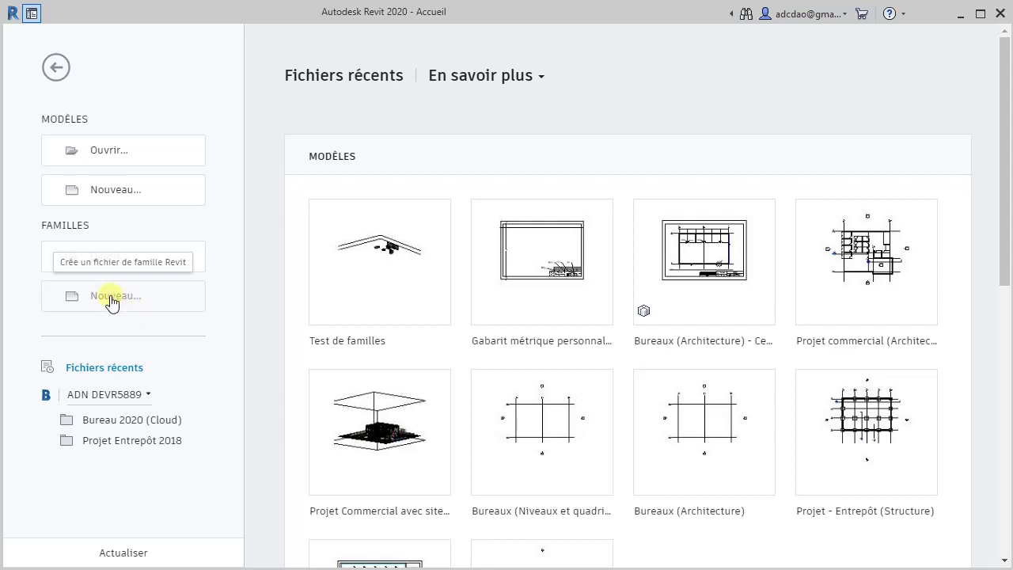
- Create a new family from the Door.rft template in the English_I templates folder
{"action": "left_click", "coordinate": [112, 300]}
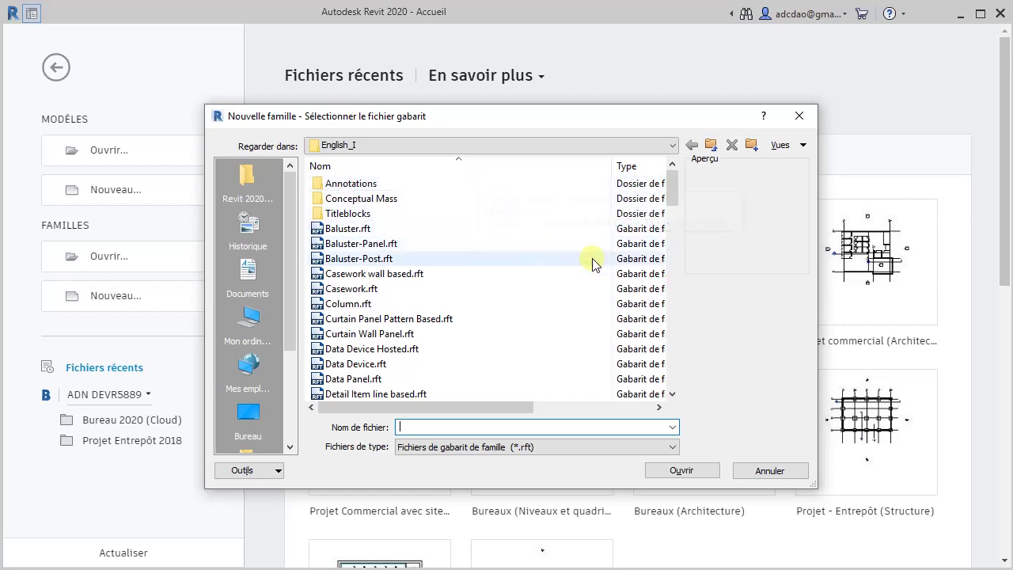
{"action": "left_click", "coordinate": [712, 147]}
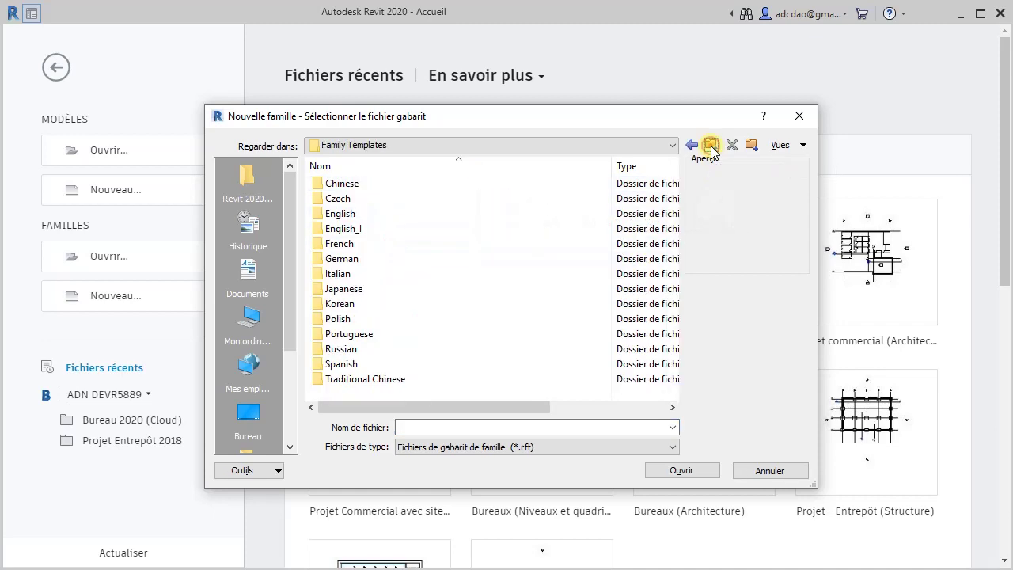
{"action": "double_click", "coordinate": [335, 247]}
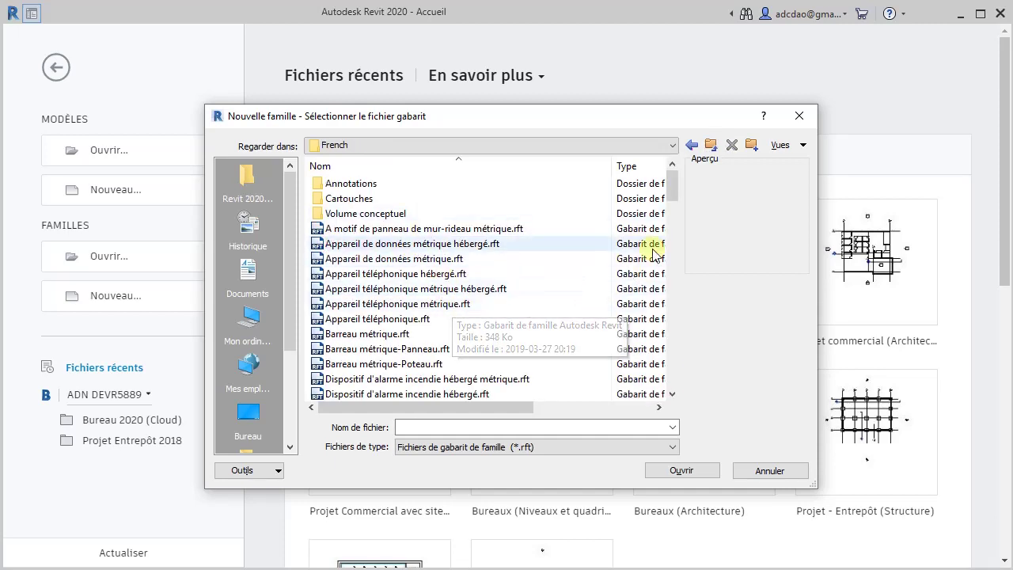
{"action": "left_click", "coordinate": [711, 151]}
{"action": "left_click", "coordinate": [360, 228]}
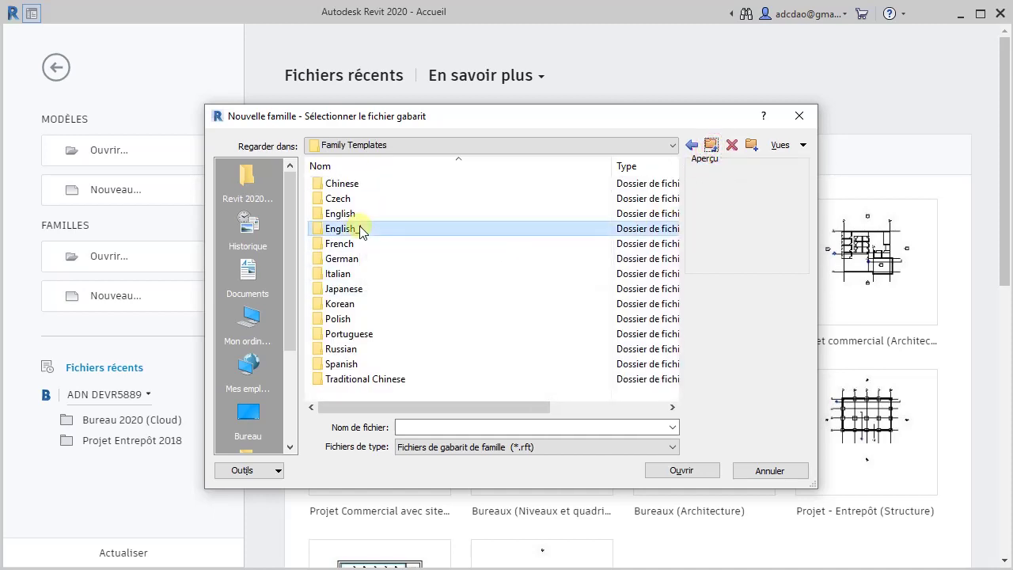
{"action": "double_click", "coordinate": [360, 228]}
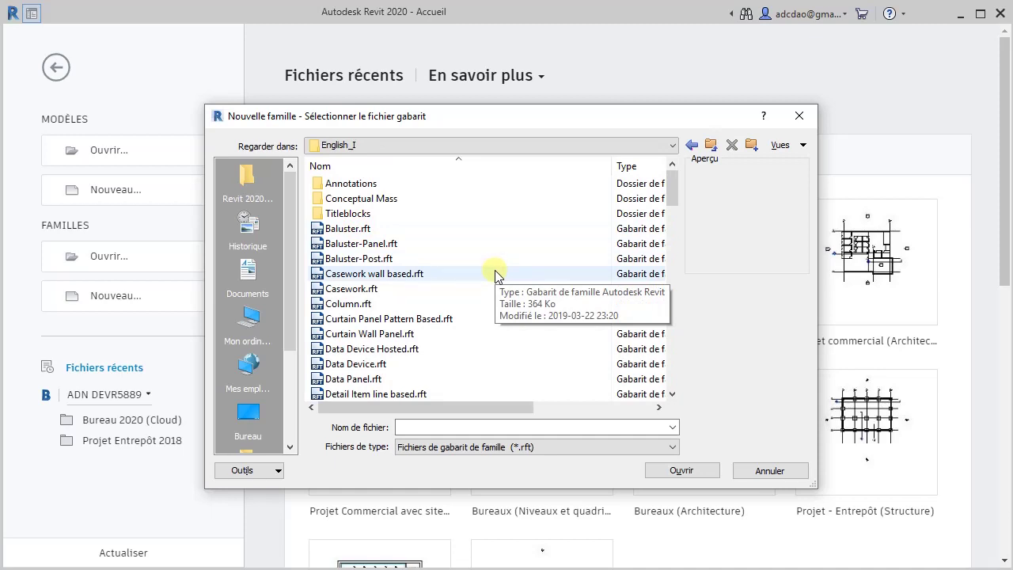
{"action": "scroll", "coordinate": [511, 274], "scroll_direction": "down", "scroll_amount": 1}
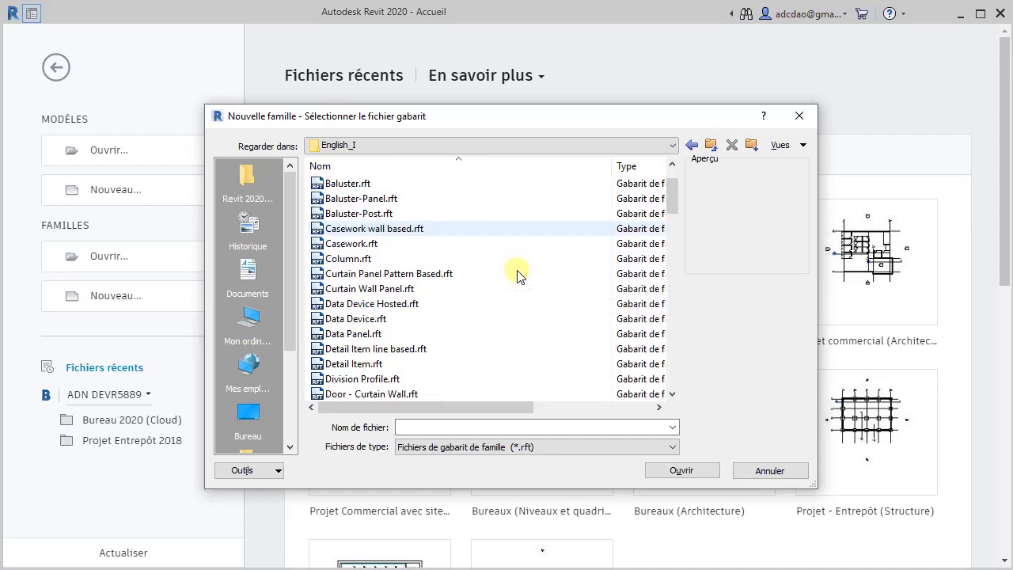
{"action": "scroll", "coordinate": [486, 314], "scroll_direction": "down", "scroll_amount": 1}
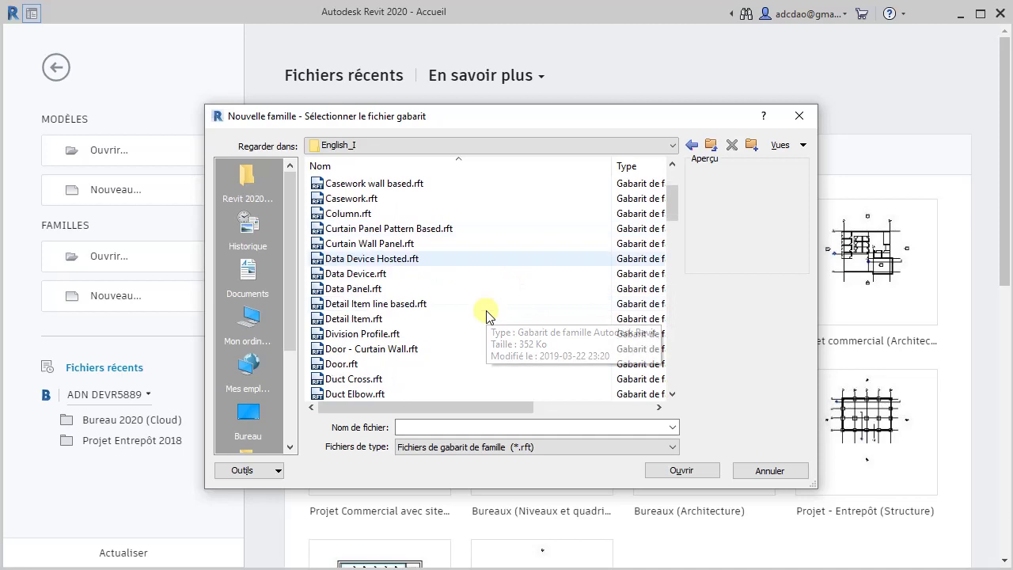
{"action": "left_click", "coordinate": [343, 366]}
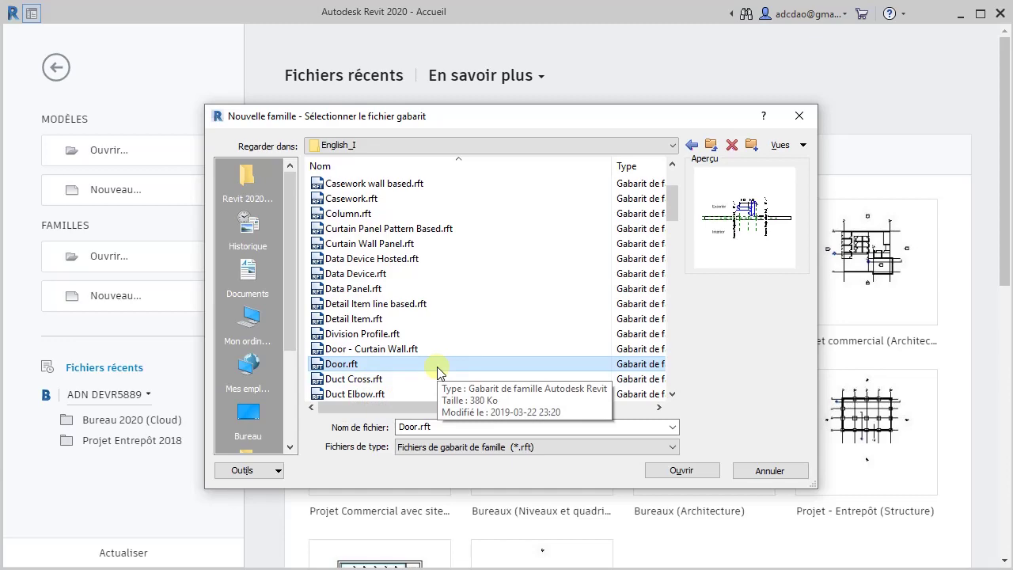
{"action": "left_click", "coordinate": [683, 470]}
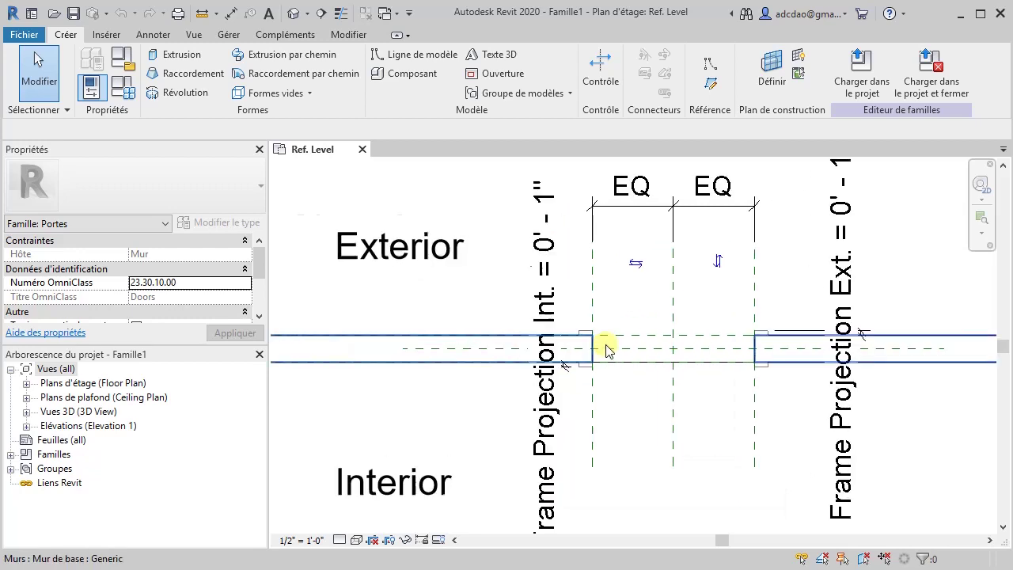
- Inspect the door opening and frame in the floor plan, and open the Interior elevation view
{"action": "scroll", "coordinate": [595, 351], "scroll_direction": "up", "scroll_amount": 3}
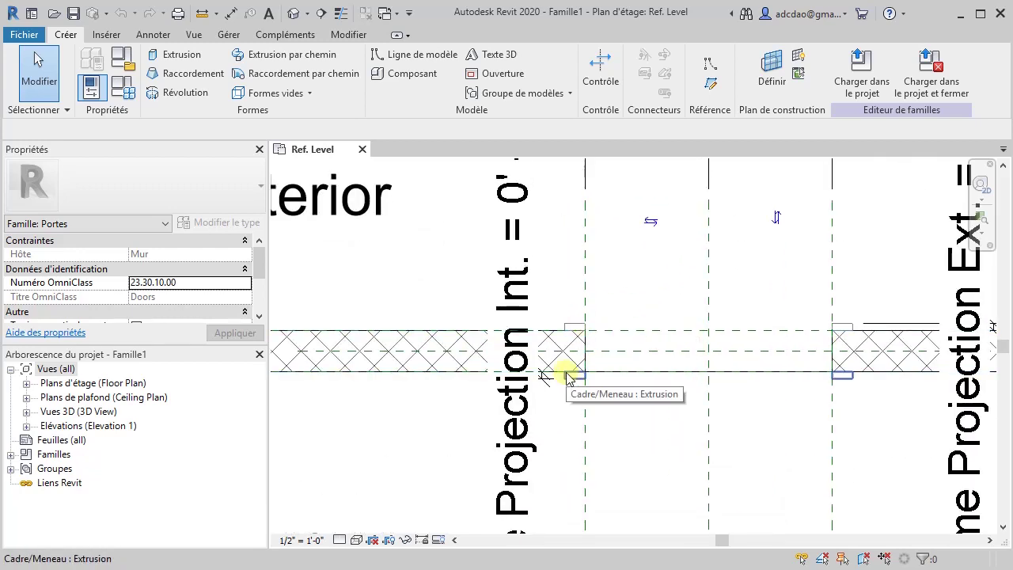
{"action": "scroll", "coordinate": [401, 420], "scroll_direction": "down", "scroll_amount": 3}
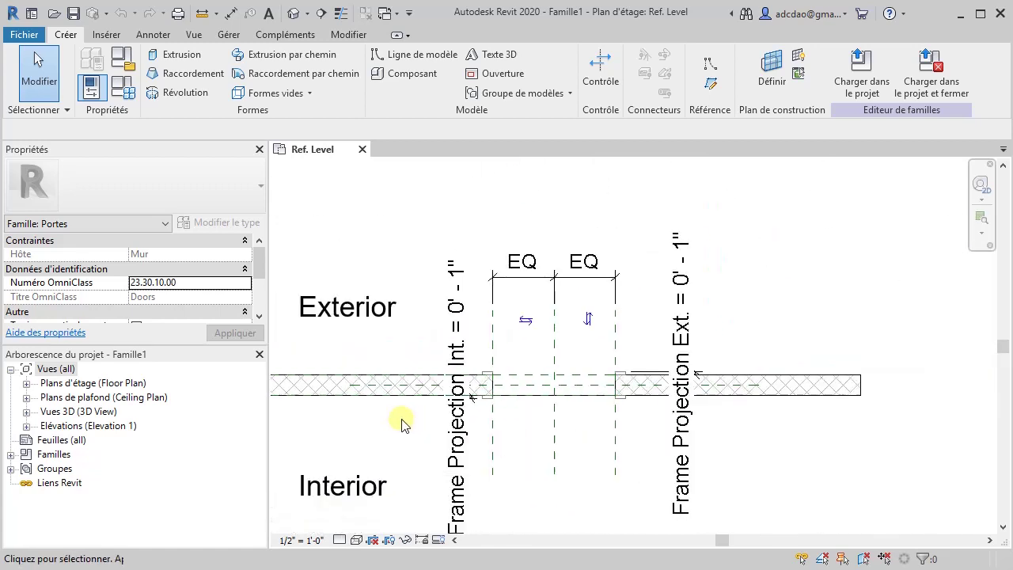
{"action": "scroll", "coordinate": [400, 421], "scroll_direction": "down", "scroll_amount": 1}
{"action": "middle_click_drag", "start_coordinate": [400, 420], "coordinate": [554, 340]}
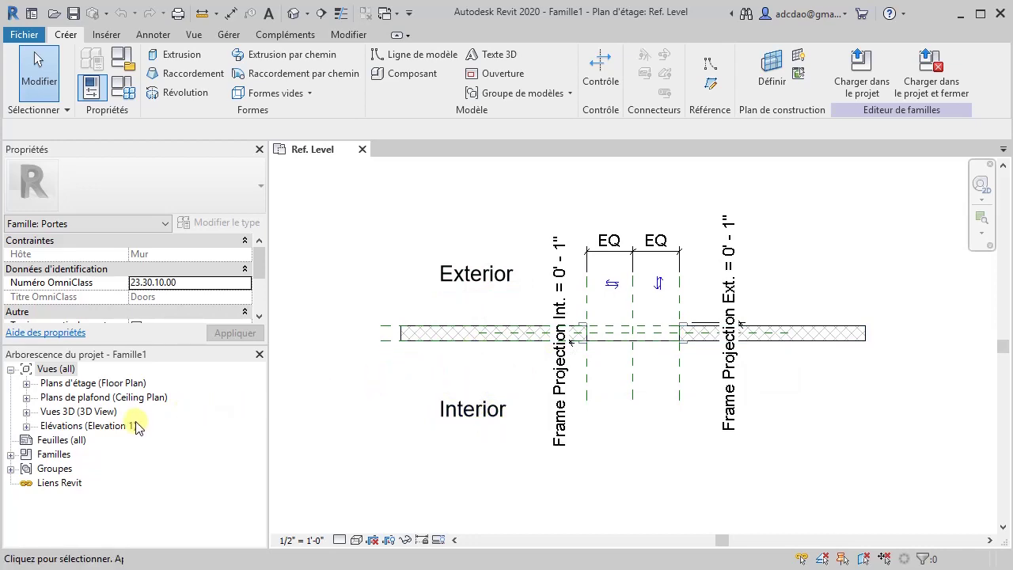
{"action": "left_click", "coordinate": [26, 427]}
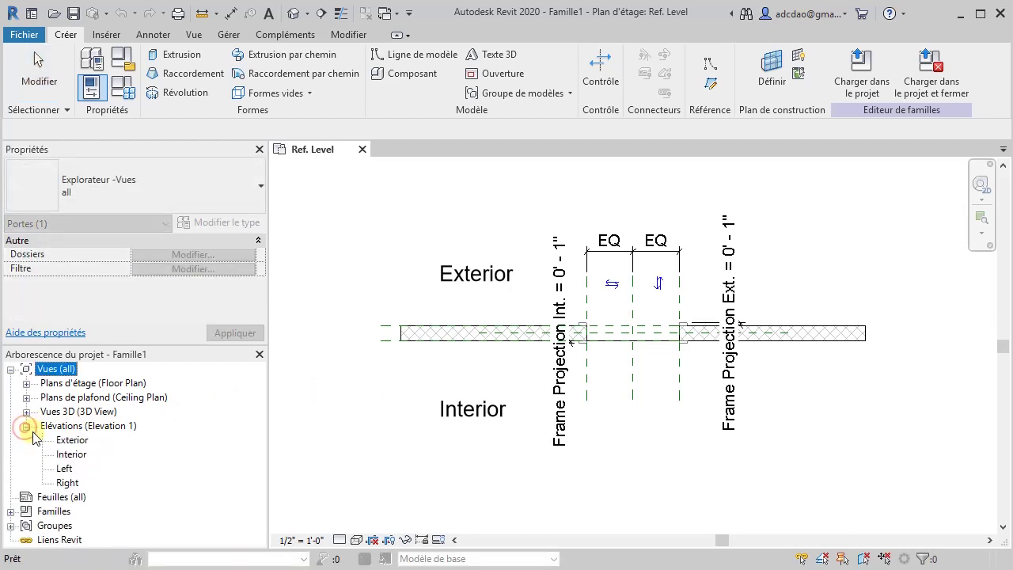
{"action": "double_click", "coordinate": [71, 455]}
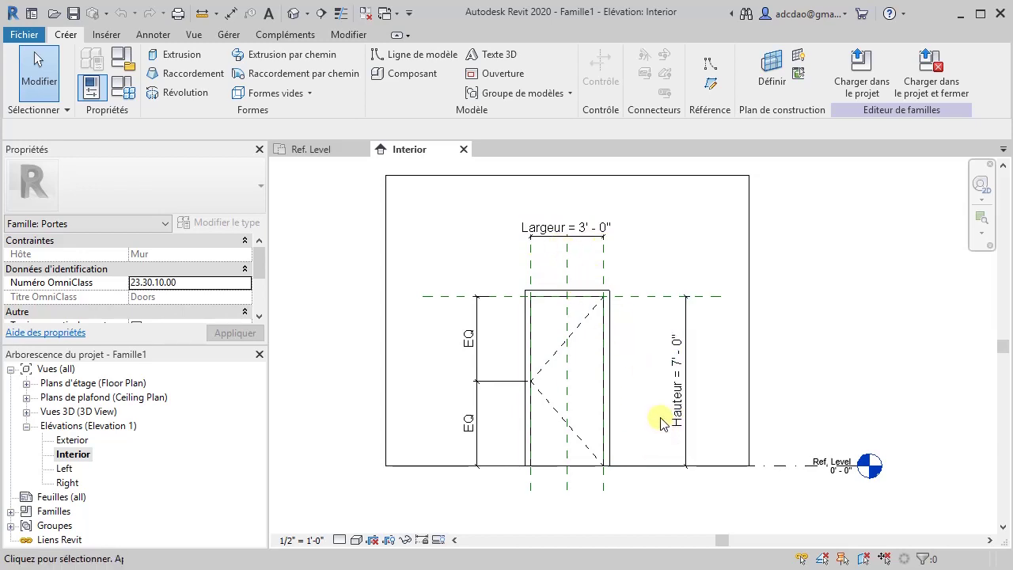
- Select the door frame extrusion and one elevation swing line in turn to examine them, and clear the selection
{"action": "left_click", "coordinate": [610, 356]}
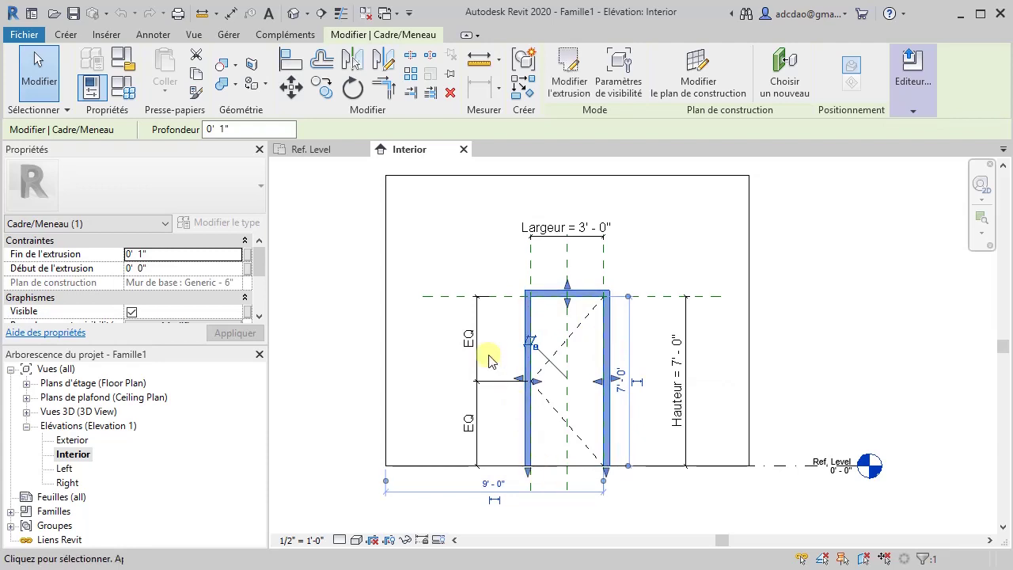
{"action": "left_click", "coordinate": [427, 340]}
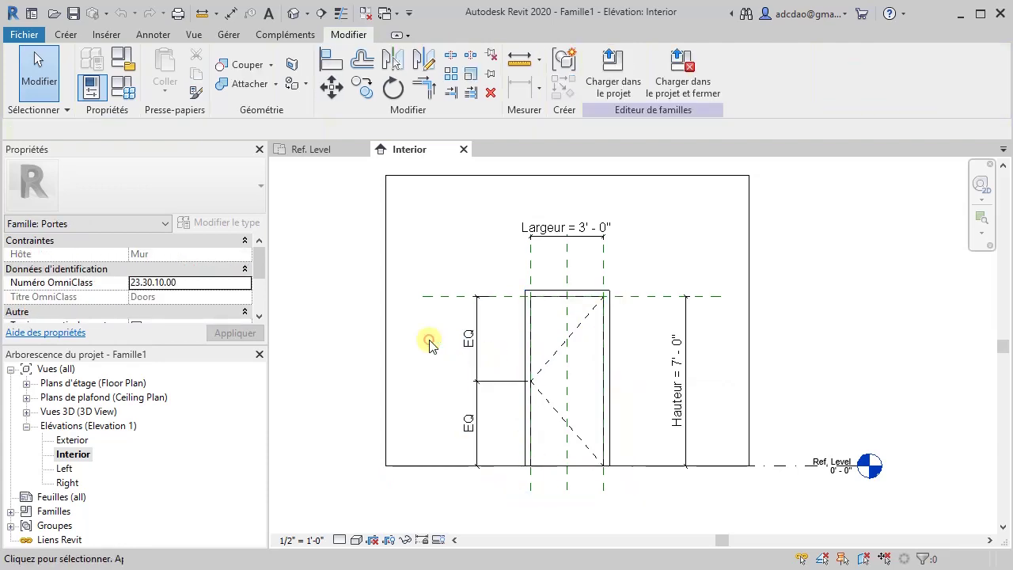
{"action": "left_click", "coordinate": [554, 358]}
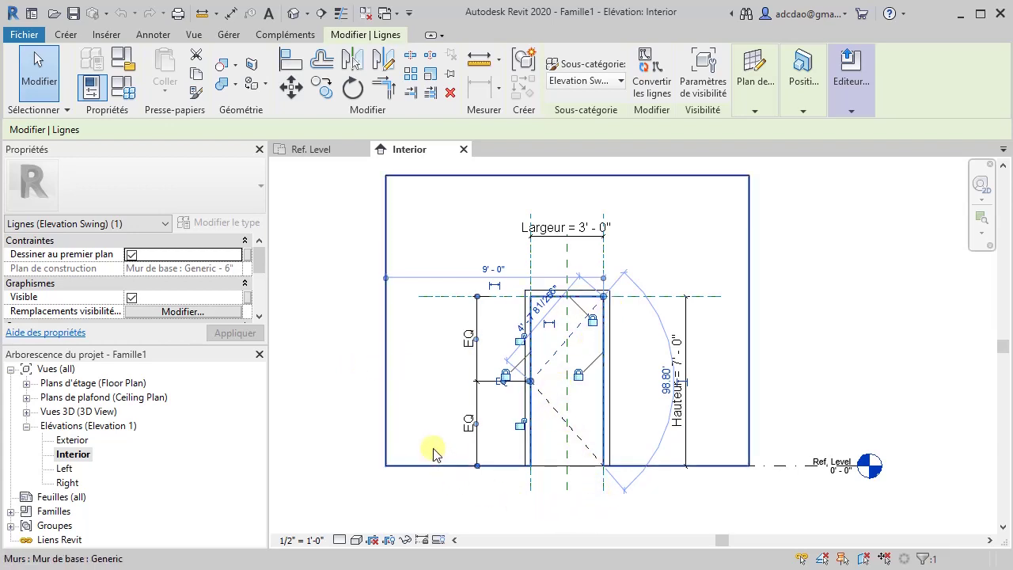
{"action": "left_click", "coordinate": [368, 368]}
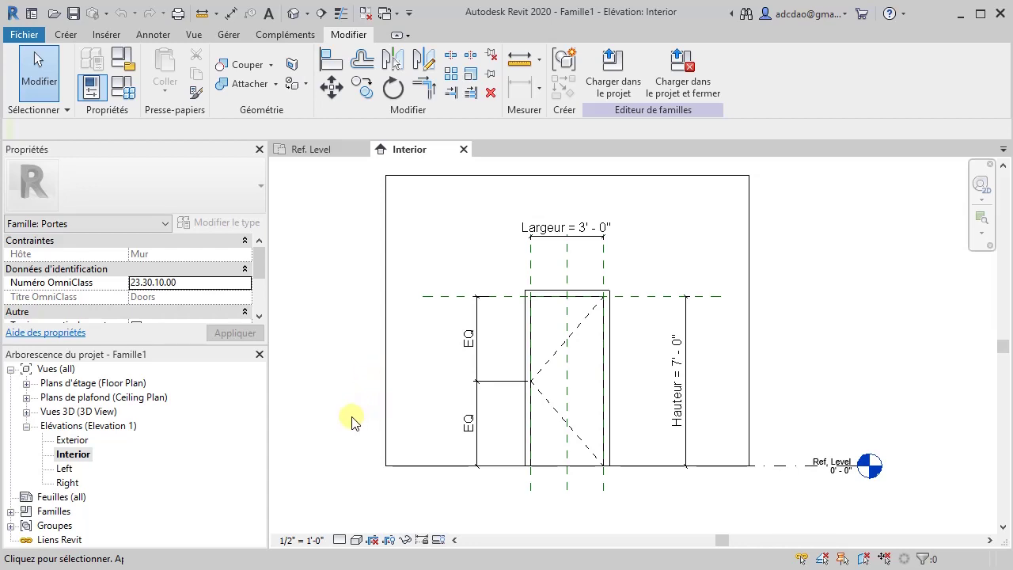
- Return to the Ref. Level floor plan view
{"action": "left_click", "coordinate": [28, 394]}
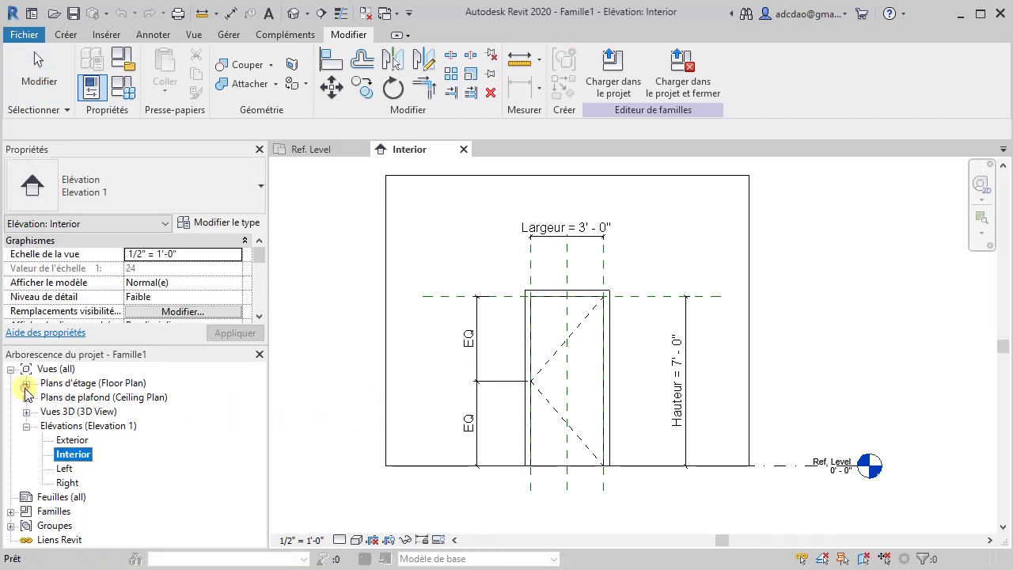
{"action": "left_click", "coordinate": [26, 383]}
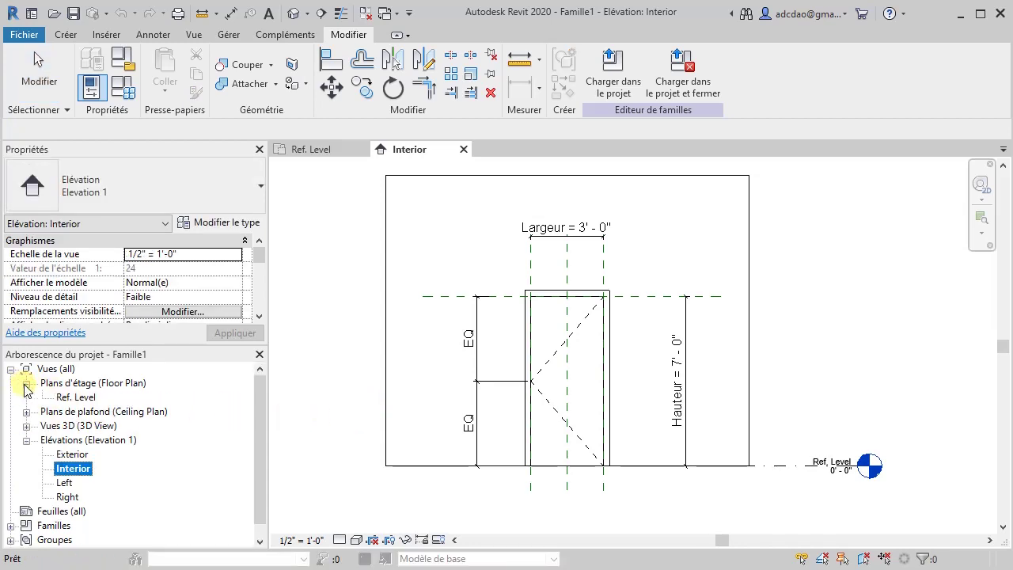
{"action": "double_click", "coordinate": [77, 398]}
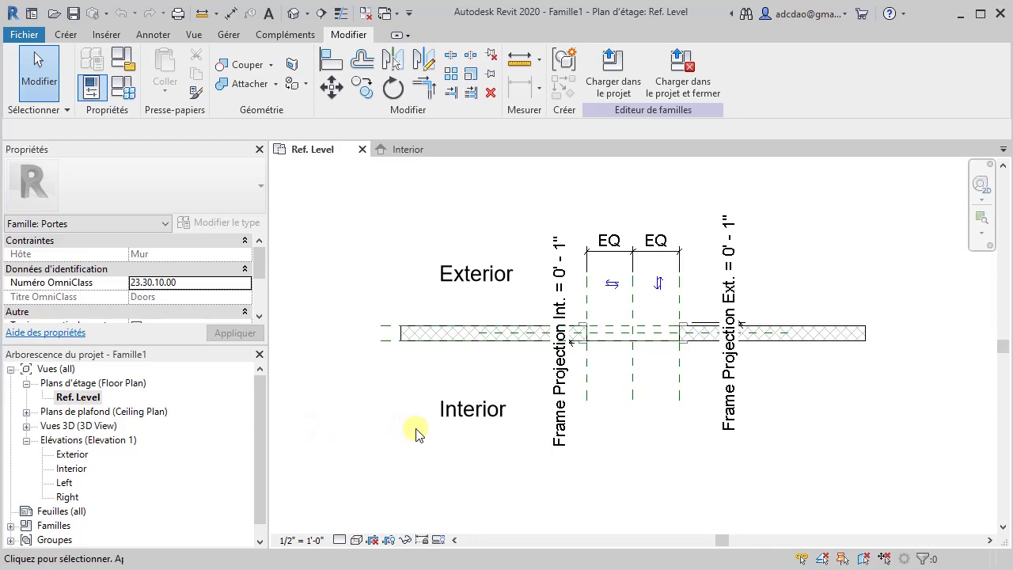
- Review the family's dimension and frame parameters in the family types, and close them without changing any values
{"action": "left_click", "coordinate": [127, 85]}
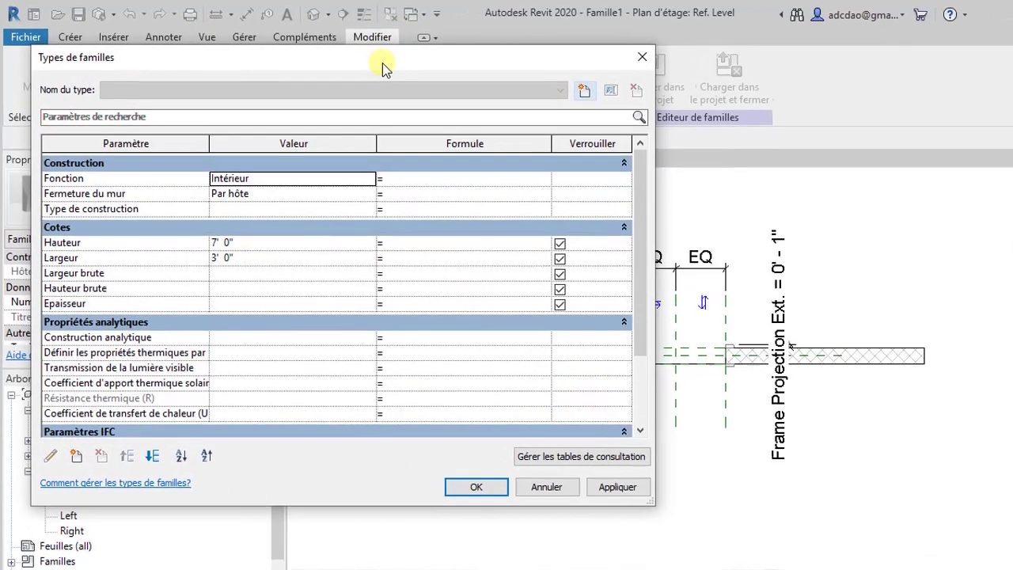
{"action": "left_click_drag", "start_coordinate": [360, 60], "coordinate": [469, 83]}
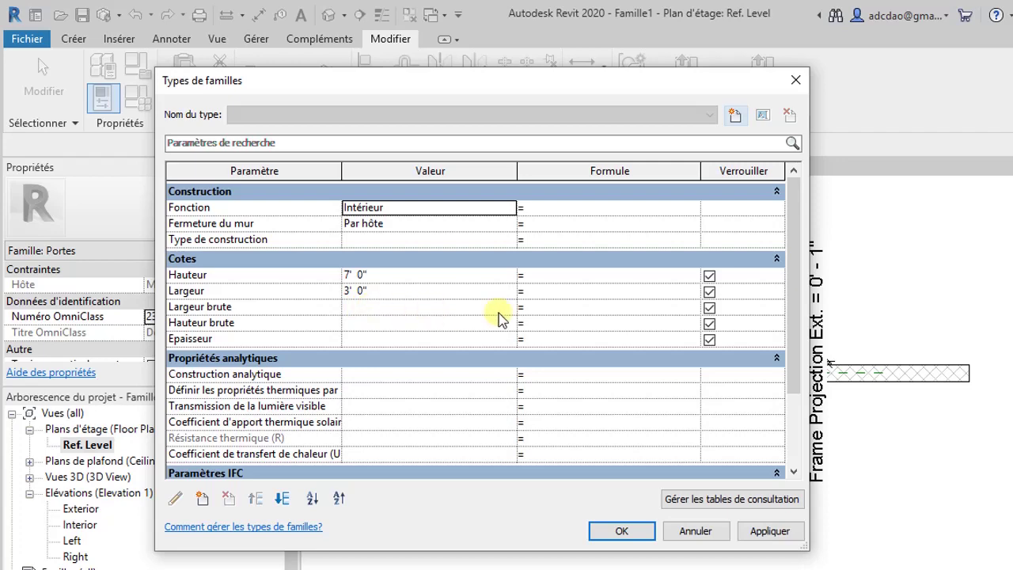
{"action": "left_click_drag", "start_coordinate": [791, 202], "coordinate": [791, 288]}
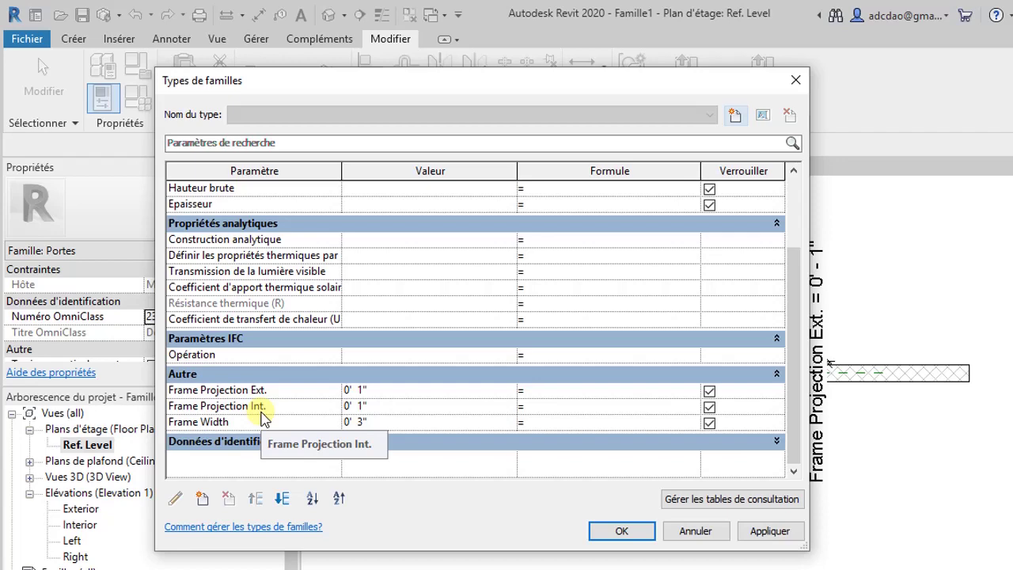
{"action": "left_click", "coordinate": [622, 532]}
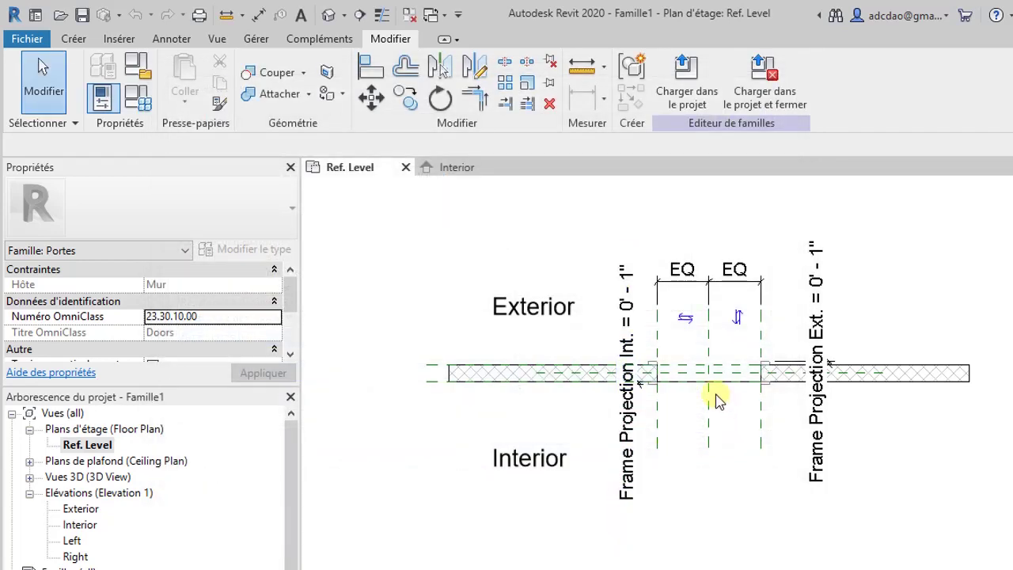
- Draw a horizontal reference plane across the door opening, between the wall's exterior face and its centerline
{"action": "scroll", "coordinate": [717, 400], "scroll_direction": "up", "scroll_amount": 2}
{"action": "mouse_move", "coordinate": [715, 398]}
{"action": "middle_mouse_down"}
{"action": "mouse_move", "coordinate": [698, 409]}
{"action": "mouse_move", "coordinate": [674, 480]}
{"action": "middle_mouse_up"}
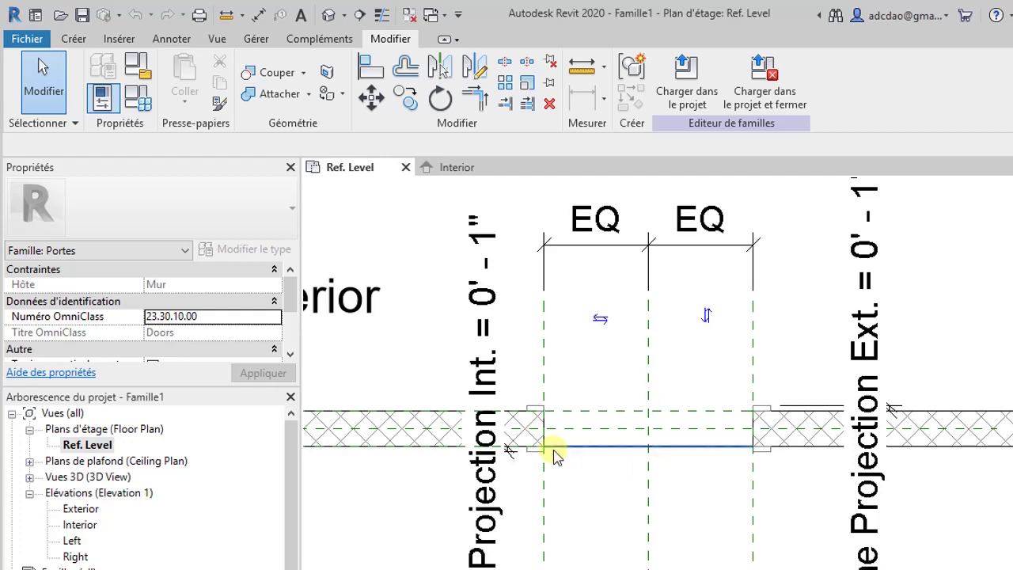
{"action": "left_click", "coordinate": [74, 39]}
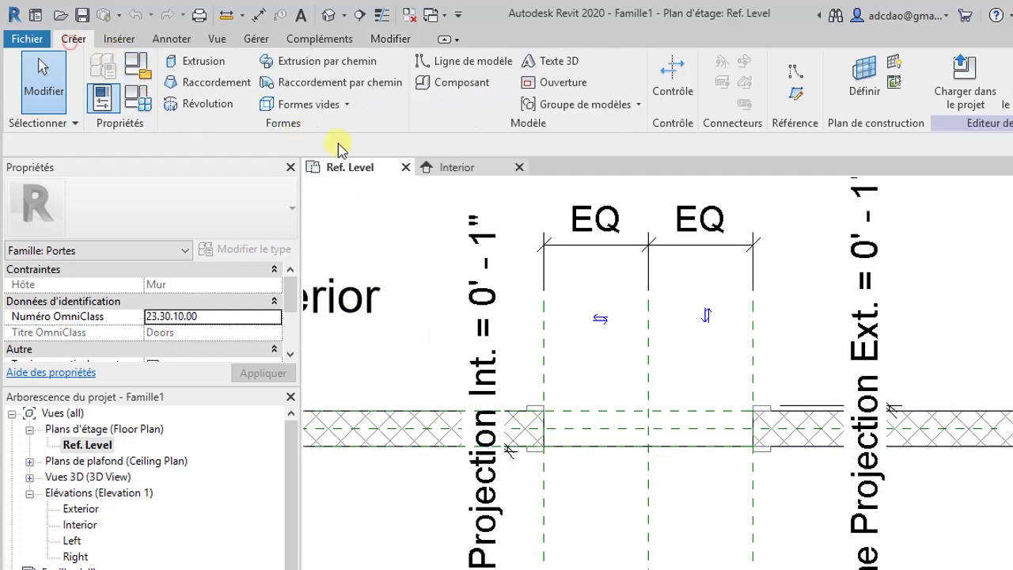
{"action": "left_click", "coordinate": [797, 93]}
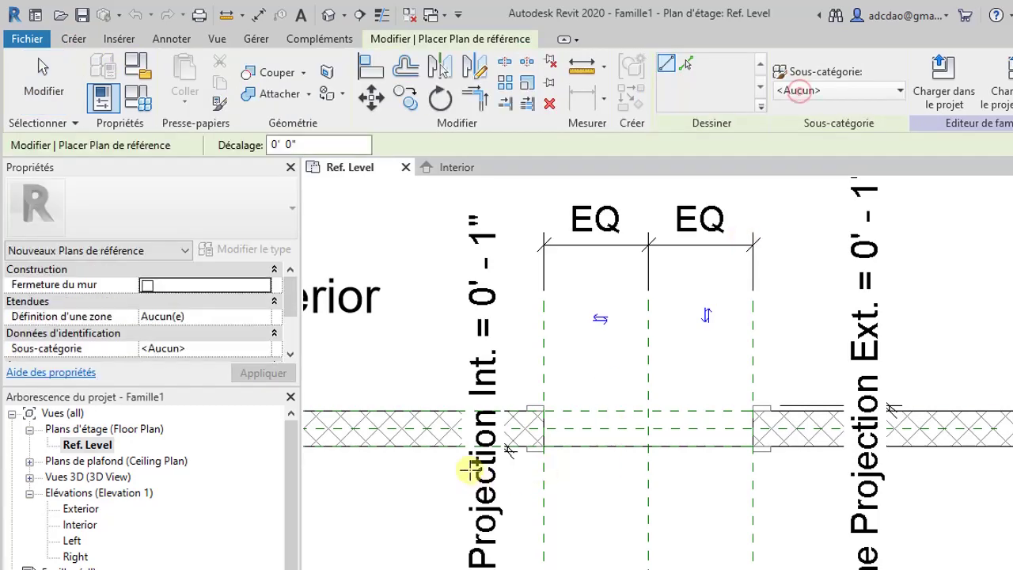
{"action": "scroll", "coordinate": [429, 424], "scroll_direction": "up", "scroll_amount": 1}
{"action": "scroll", "coordinate": [430, 423], "scroll_direction": "up", "scroll_amount": 1}
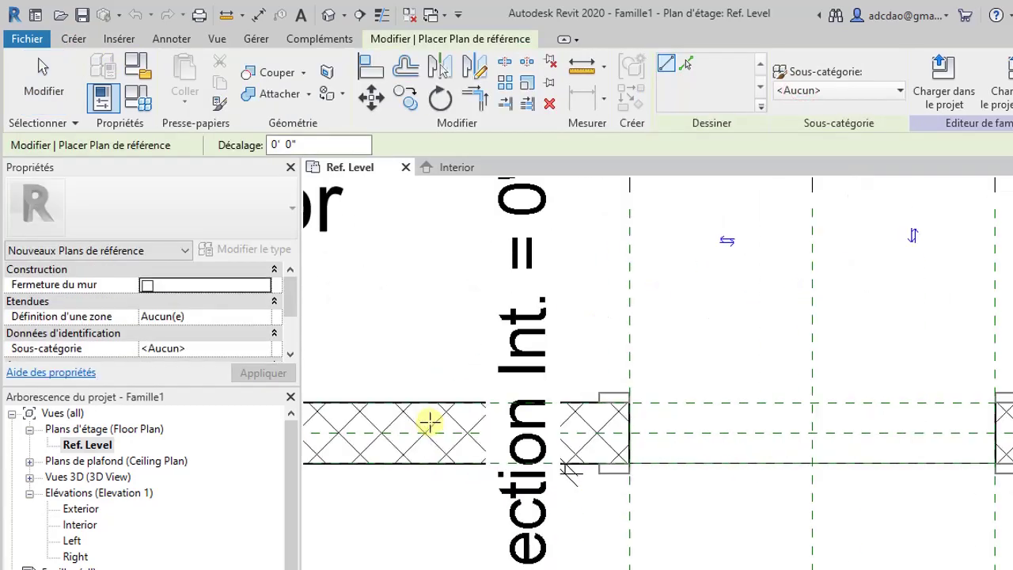
{"action": "left_click", "coordinate": [430, 418]}
{"action": "scroll", "coordinate": [804, 385], "scroll_direction": "down", "scroll_amount": 2}
{"action": "middle_click_drag", "start_coordinate": [829, 391], "coordinate": [631, 380]}
{"action": "left_click", "coordinate": [954, 393]}
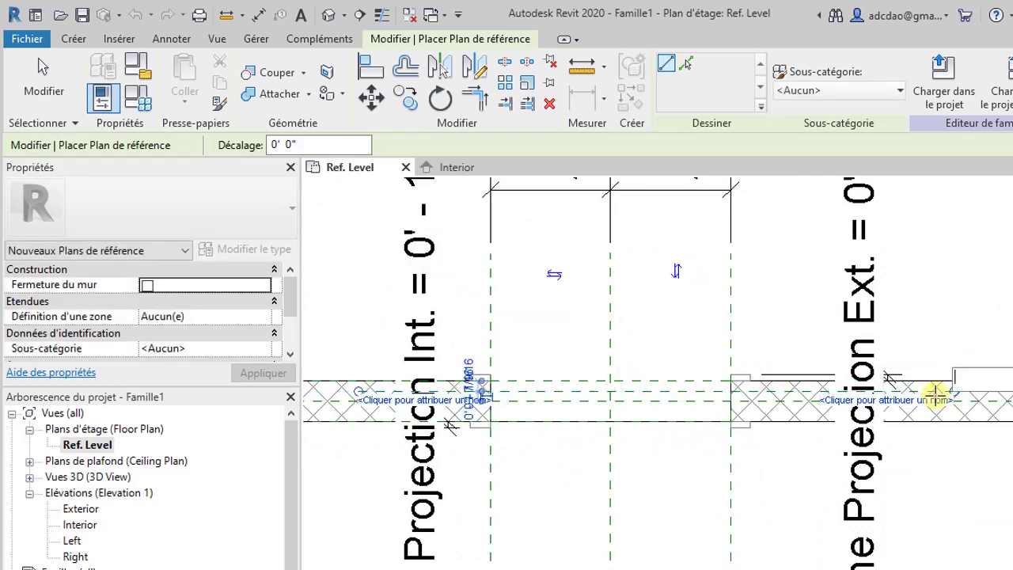
- Name the new reference plane Épaisseur
{"action": "type", "text": "Ép"}
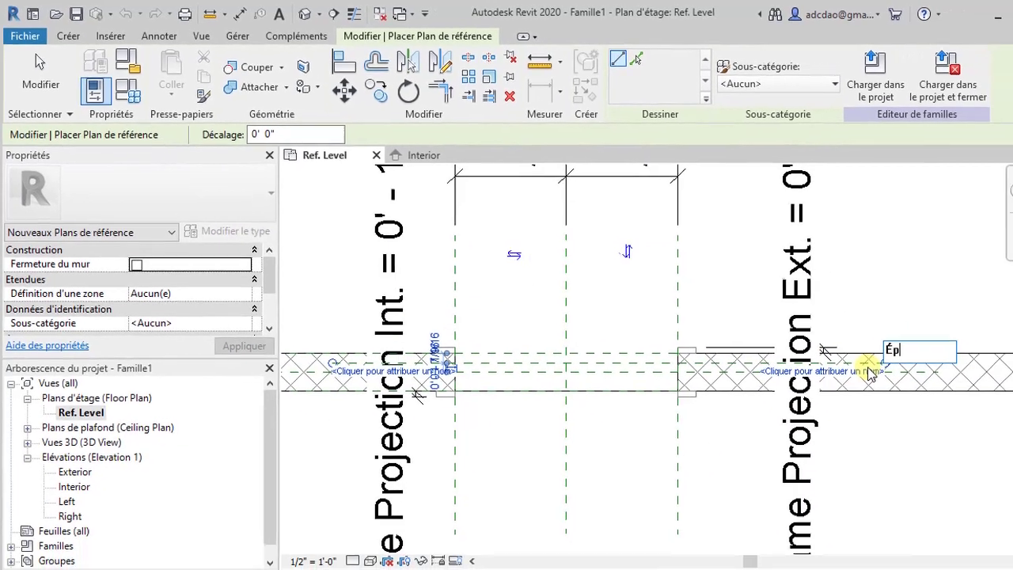
{"action": "type", "text": "aisseur"}
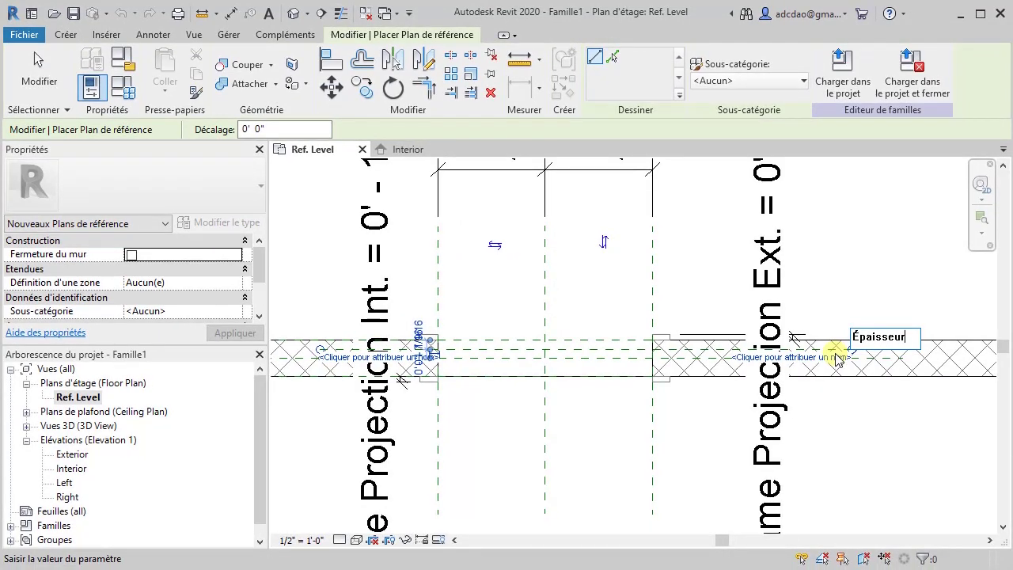
{"action": "key", "text": "Return"}
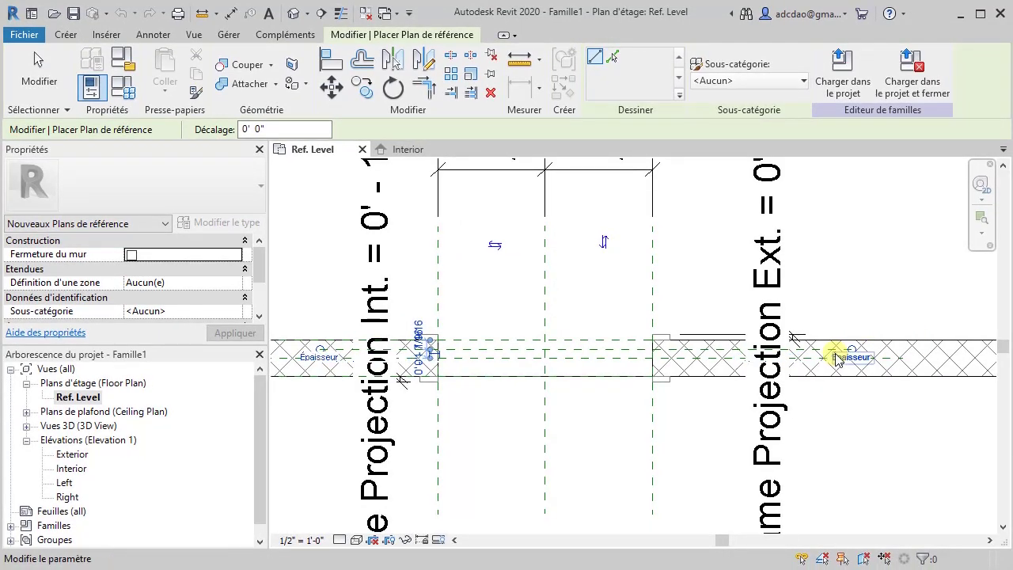
- Place an aligned dimension between the Épaisseur reference plane and the wall's exterior face, beside the Exterior label
{"action": "middle_click_drag", "start_coordinate": [350, 261], "coordinate": [552, 305]}
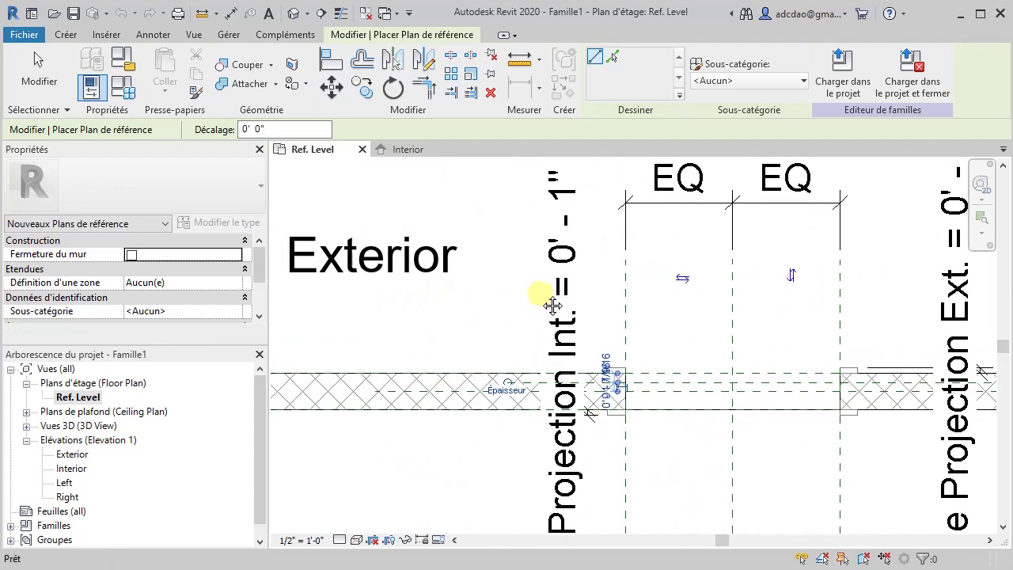
{"action": "left_click", "coordinate": [230, 14]}
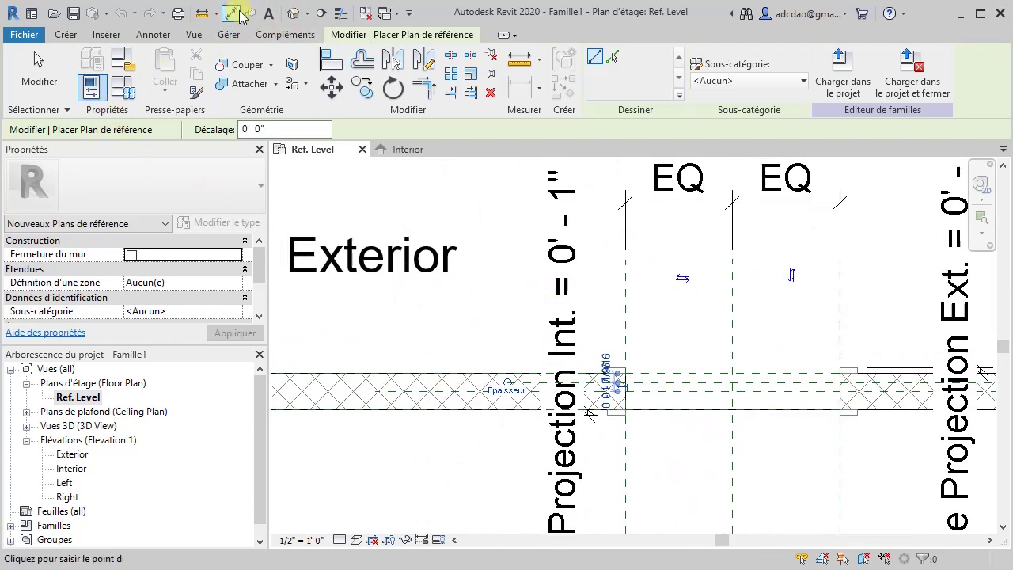
{"action": "left_click", "coordinate": [521, 377]}
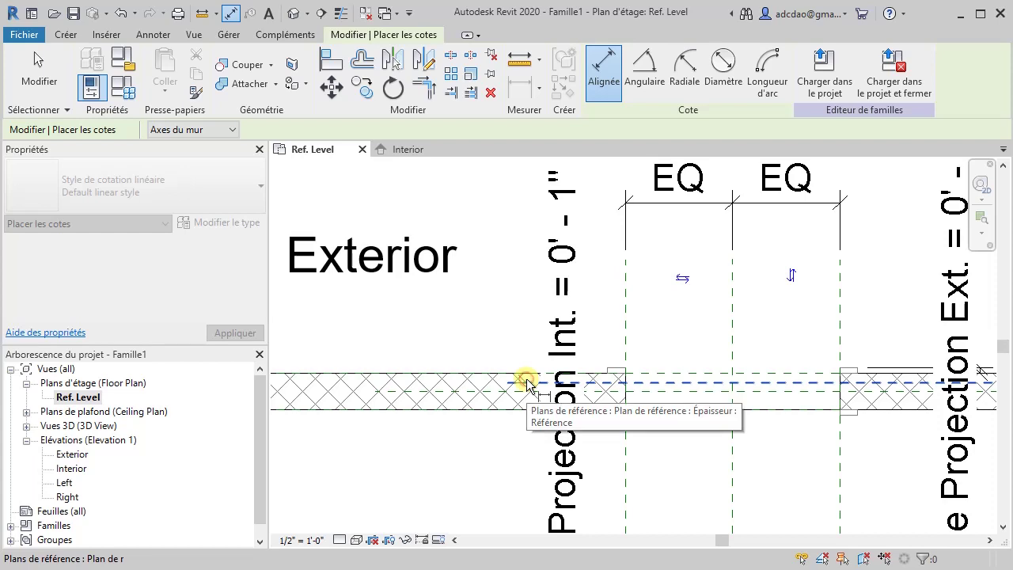
{"action": "left_click", "coordinate": [646, 380]}
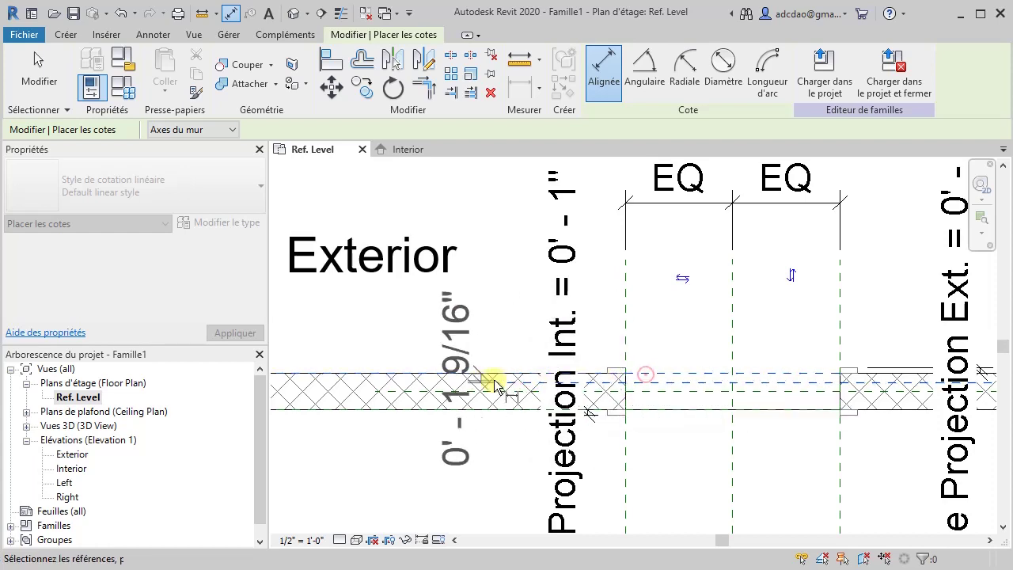
{"action": "scroll", "coordinate": [452, 380], "scroll_direction": "up", "scroll_amount": 3}
{"action": "left_click", "coordinate": [453, 383]}
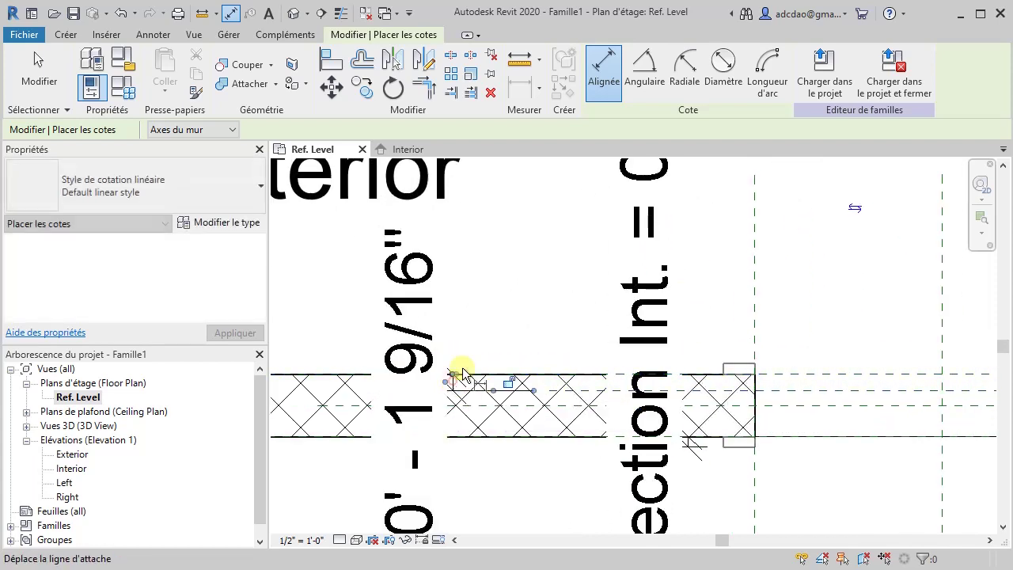
{"action": "scroll", "coordinate": [459, 372], "scroll_direction": "down", "scroll_amount": 4}
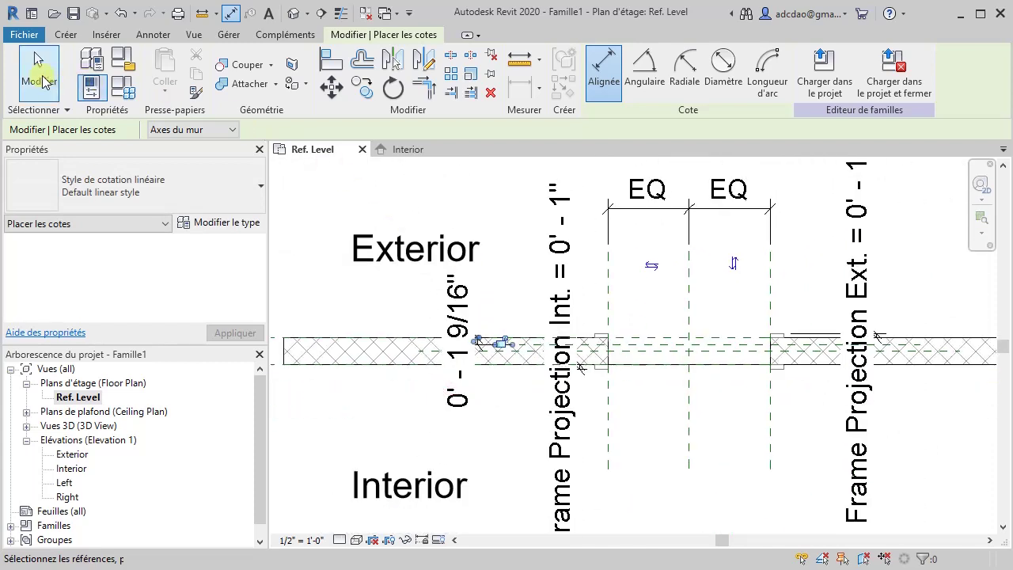
{"action": "left_click", "coordinate": [36, 70]}
- Label the new dimension with the existing Epaisseur parameter
{"action": "left_click", "coordinate": [459, 315]}
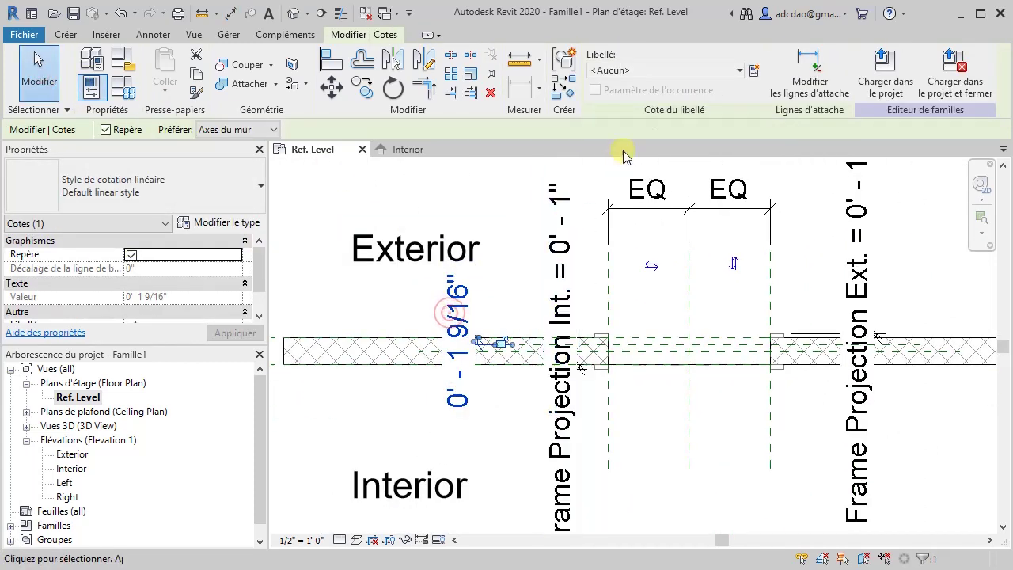
{"action": "left_click", "coordinate": [676, 71]}
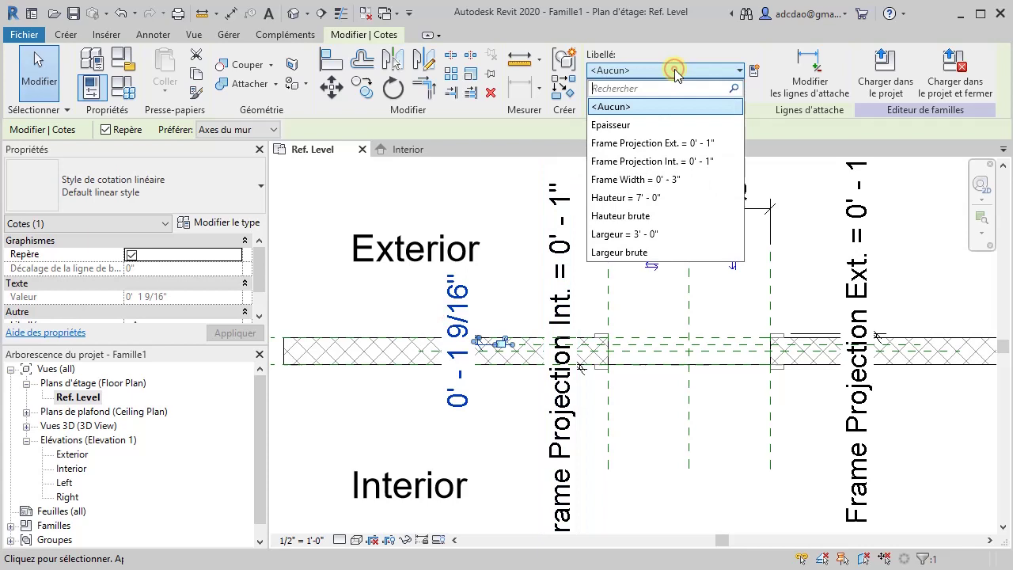
{"action": "left_click", "coordinate": [621, 126]}
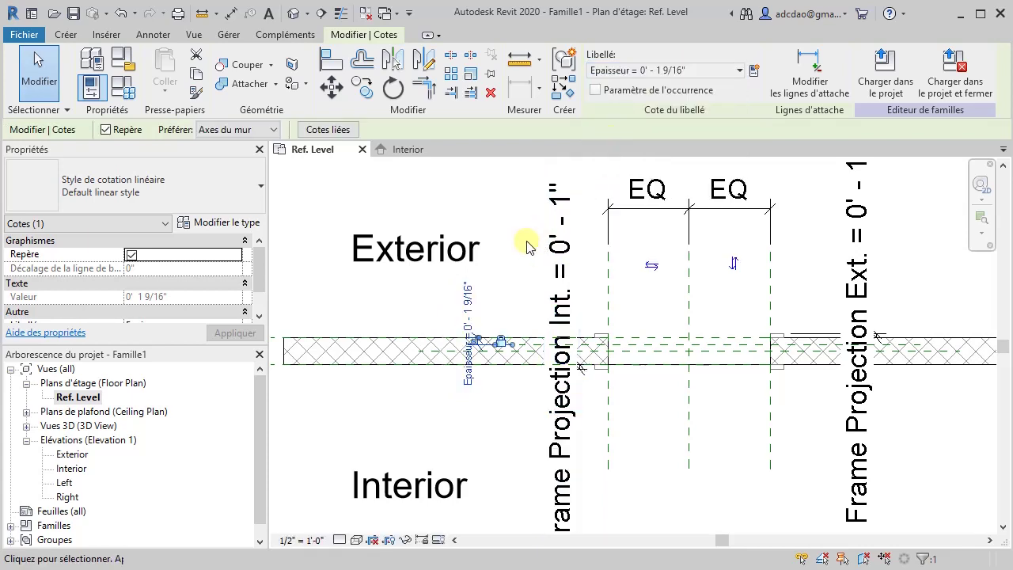
- Set the Epaisseur dimension to 0' 1 1/2" and clear the selection
{"action": "left_click", "coordinate": [469, 322]}
{"action": "left_click", "coordinate": [481, 343]}
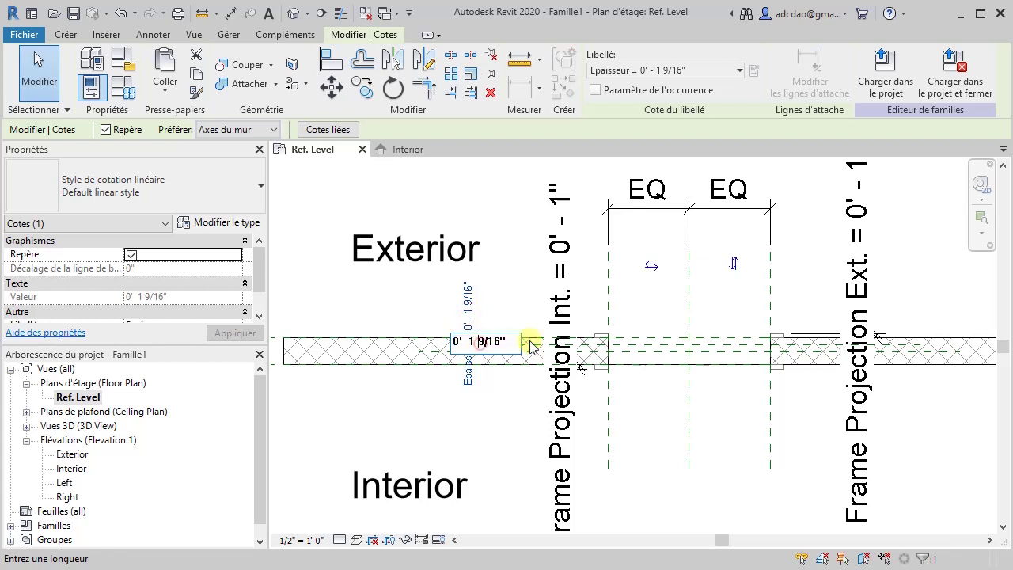
{"action": "key", "text": "BackSpace"}
{"action": "type", "text": "1"}
{"action": "key", "text": "Return"}
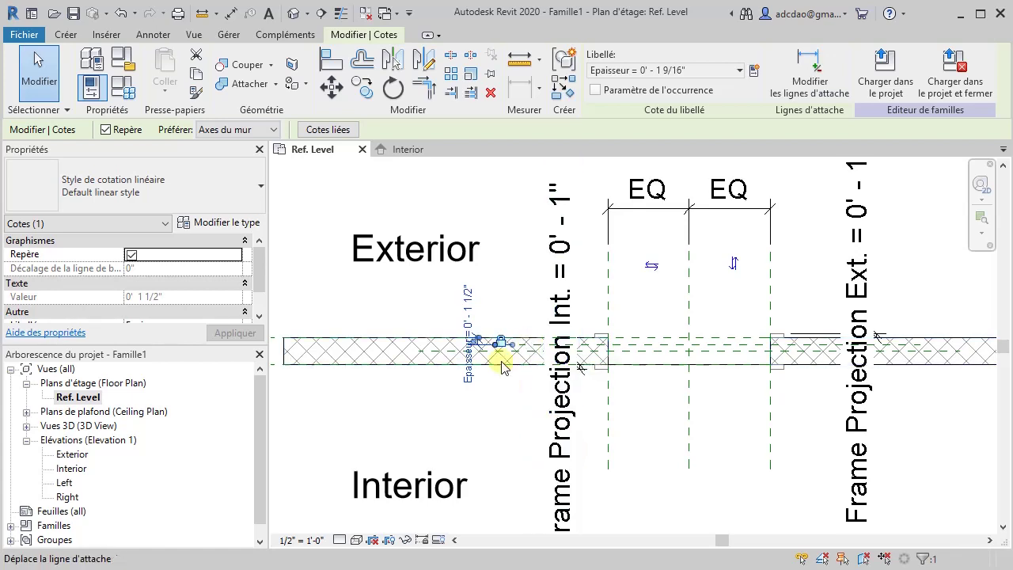
{"action": "left_click", "coordinate": [30, 77]}
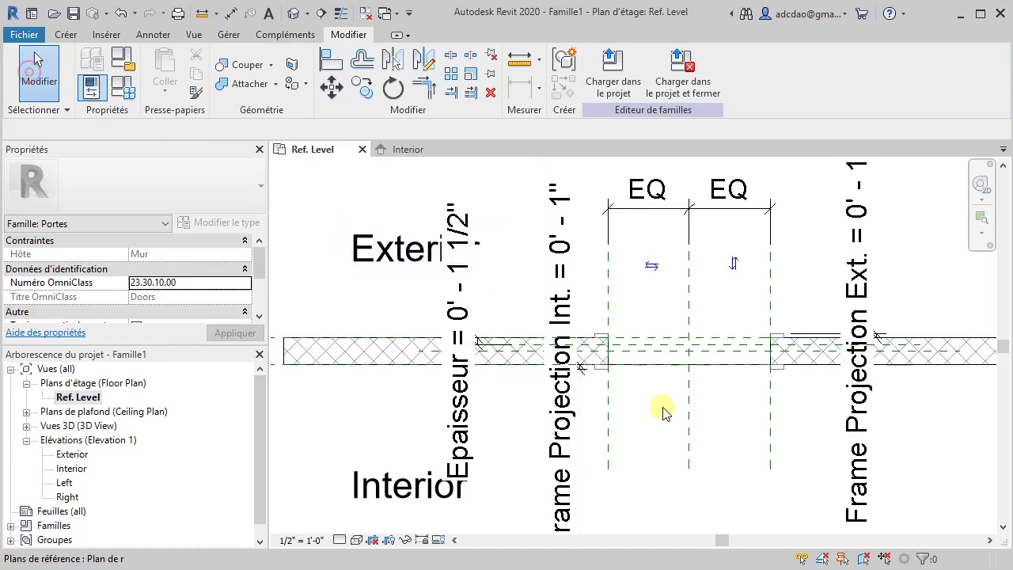
- Start an extrusion and sketch a 3'-0" by 1 1/2" rectangle across the opening, between the Épaisseur plane and the exterior wall face
{"action": "scroll", "coordinate": [718, 351], "scroll_direction": "up", "scroll_amount": 4}
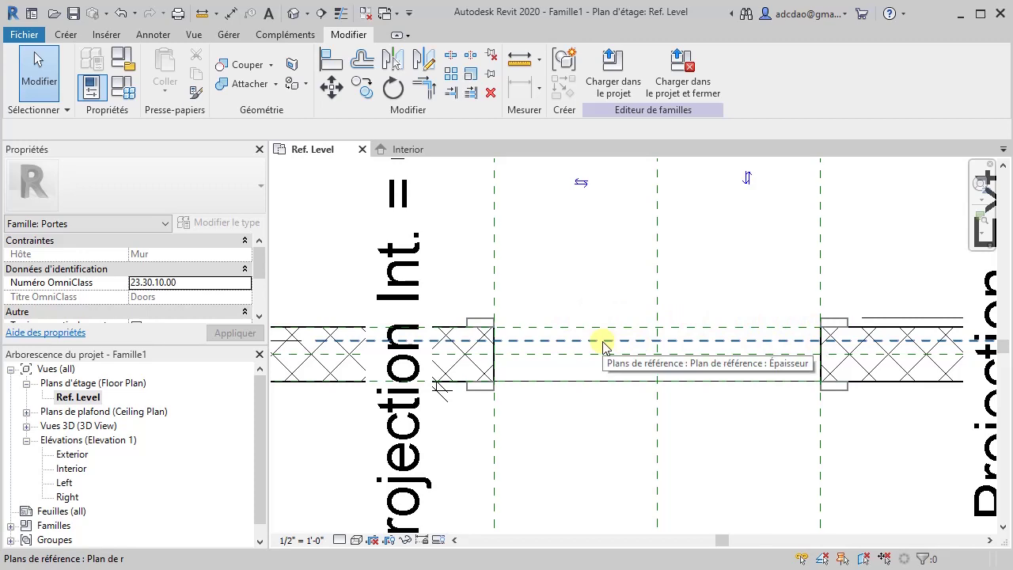
{"action": "scroll", "coordinate": [556, 290], "scroll_direction": "down", "scroll_amount": 2}
{"action": "middle_click_drag", "start_coordinate": [556, 290], "coordinate": [560, 394]}
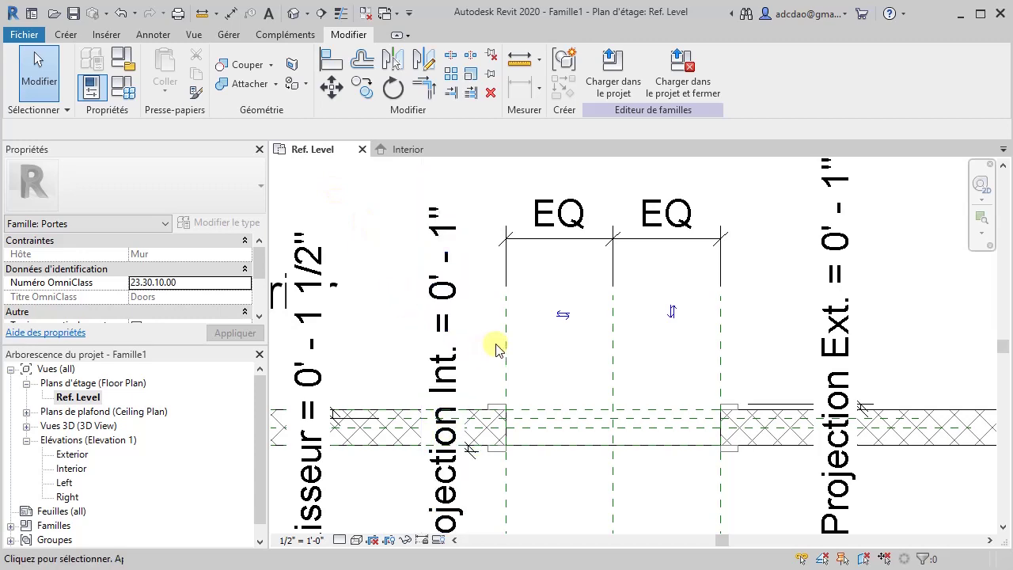
{"action": "left_click", "coordinate": [66, 34]}
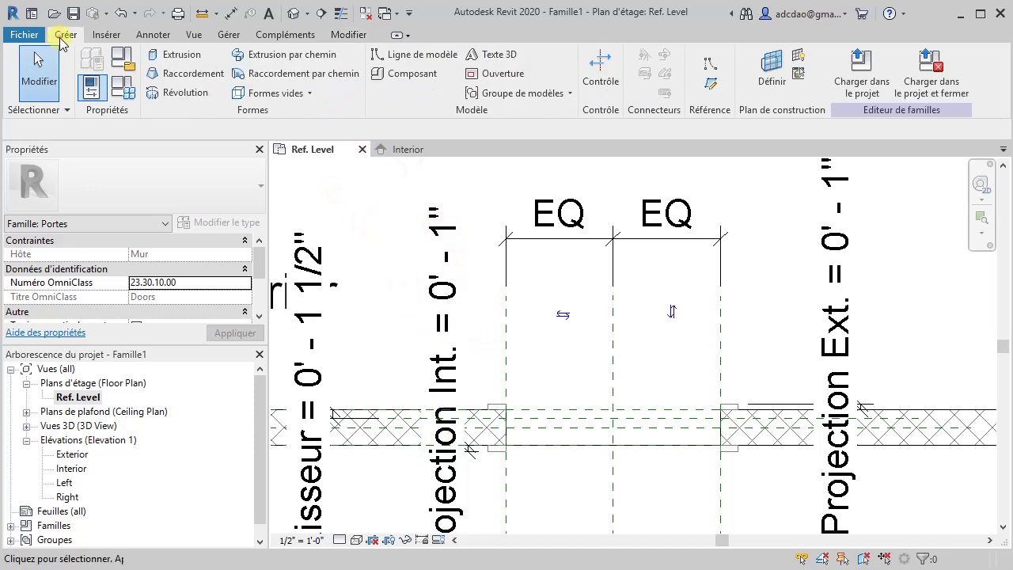
{"action": "left_click", "coordinate": [154, 61]}
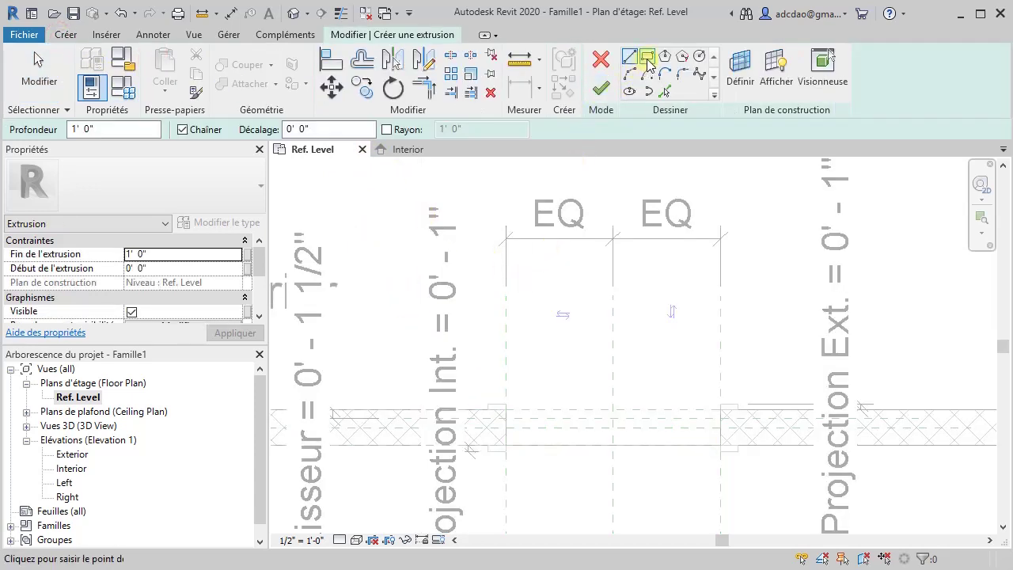
{"action": "left_click", "coordinate": [503, 420]}
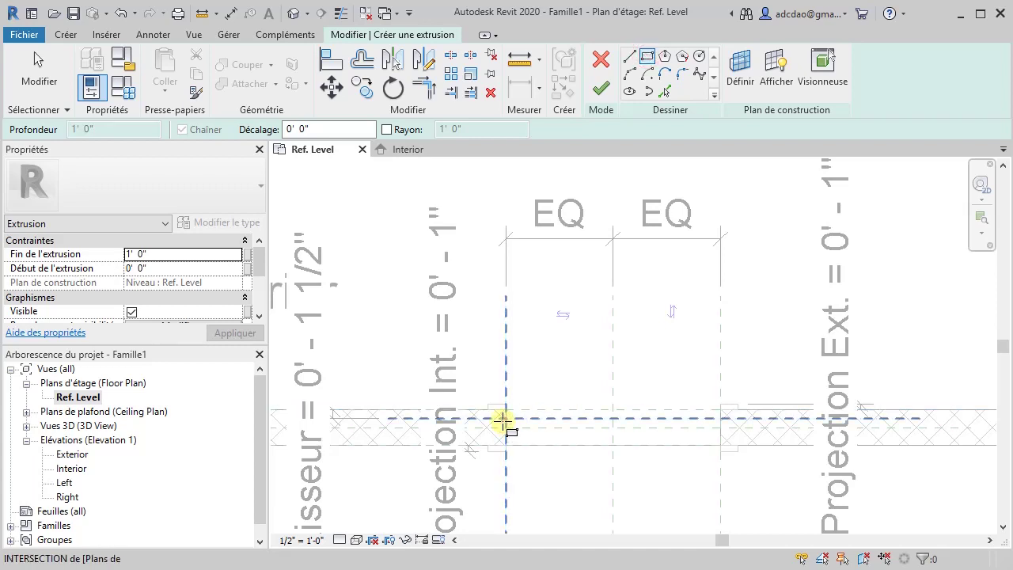
{"action": "scroll", "coordinate": [719, 410], "scroll_direction": "up", "scroll_amount": 3}
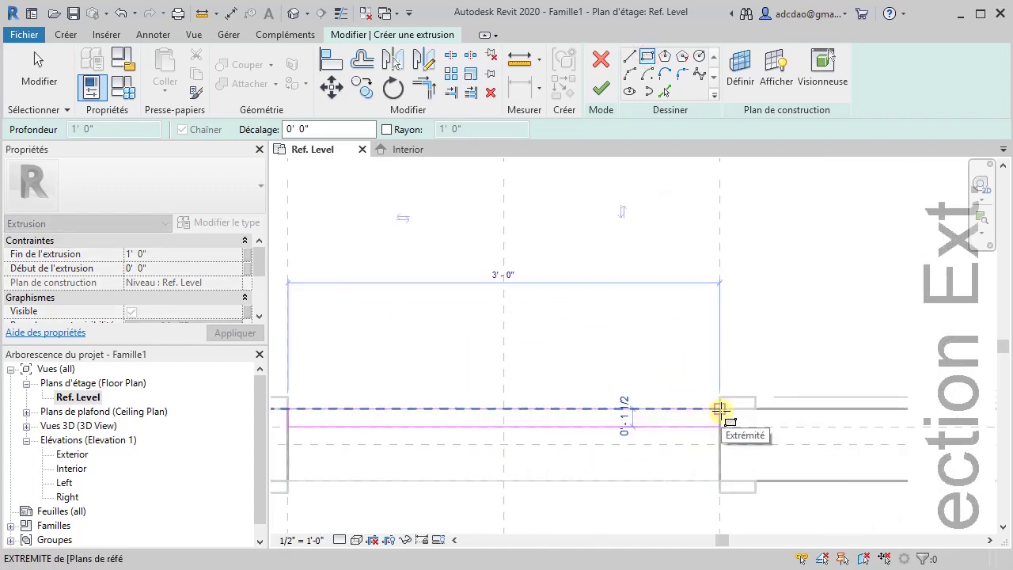
{"action": "left_click", "coordinate": [720, 409]}
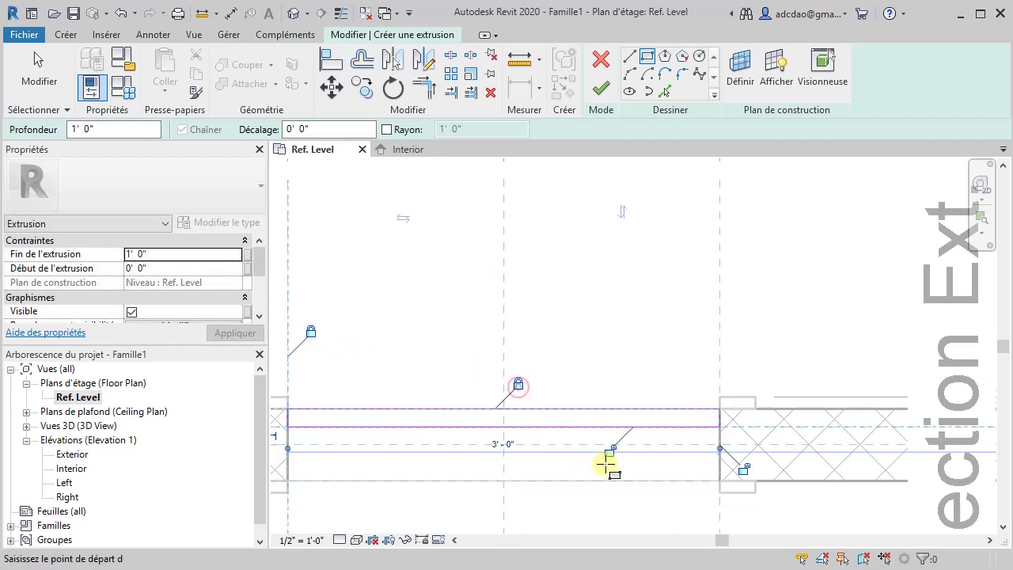
- Lock all four sides of the rectangle to their references and finish the extrusion
{"action": "left_click", "coordinate": [608, 451]}
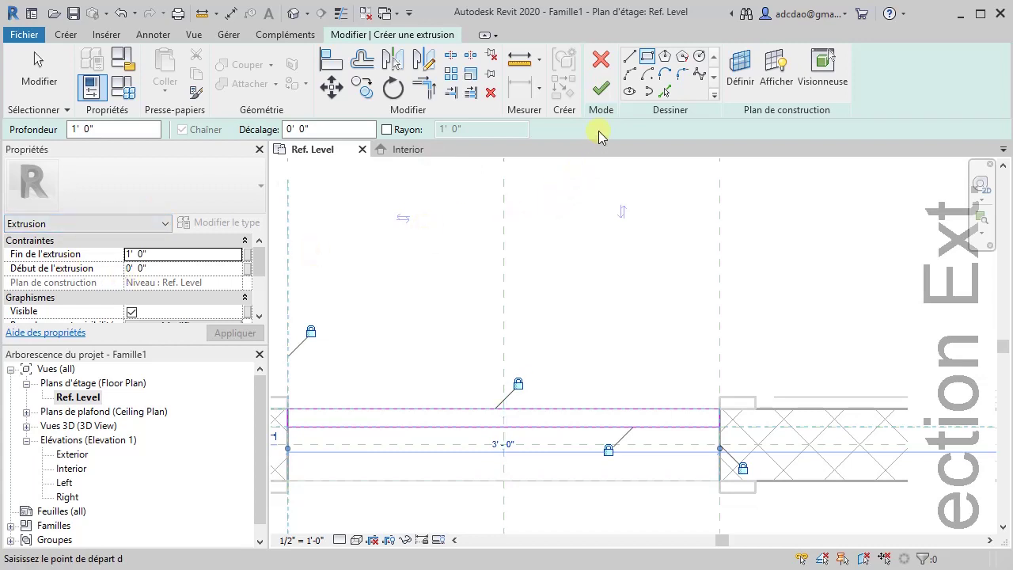
{"action": "left_click", "coordinate": [602, 91]}
{"action": "scroll", "coordinate": [492, 253], "scroll_direction": "down", "scroll_amount": 2}
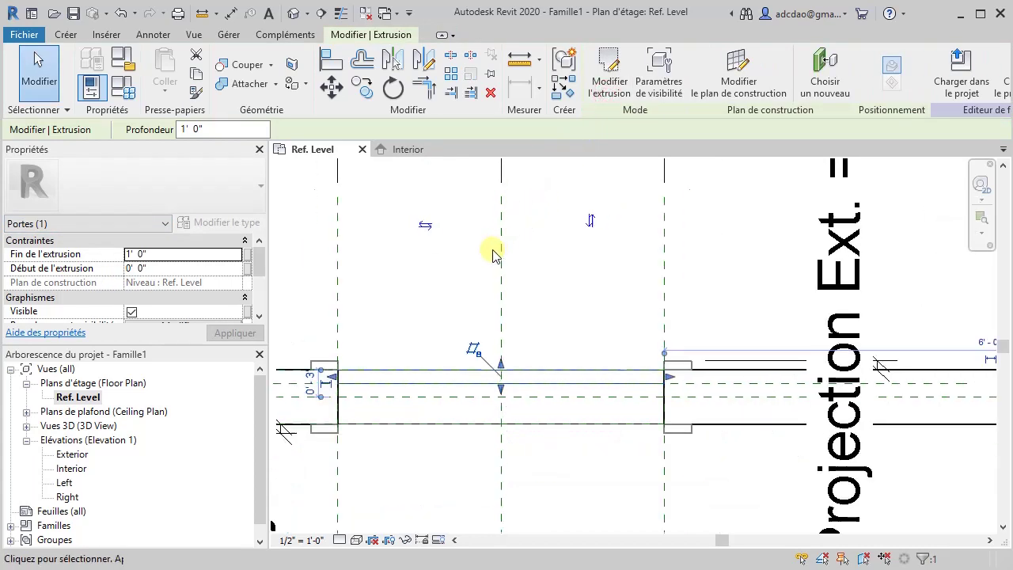
{"action": "scroll", "coordinate": [492, 252], "scroll_direction": "down", "scroll_amount": 1}
{"action": "middle_click_drag", "start_coordinate": [493, 280], "coordinate": [580, 301]}
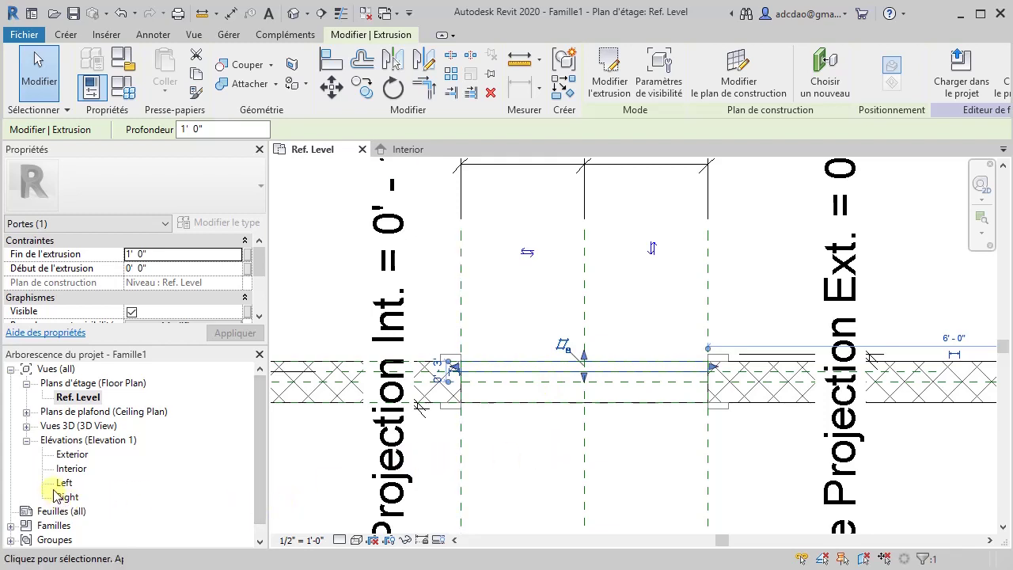
- In the Exterior elevation, stretch the door panel extrusion up to the Hauteur reference plane at 7'-0" and lock it there
{"action": "double_click", "coordinate": [72, 455]}
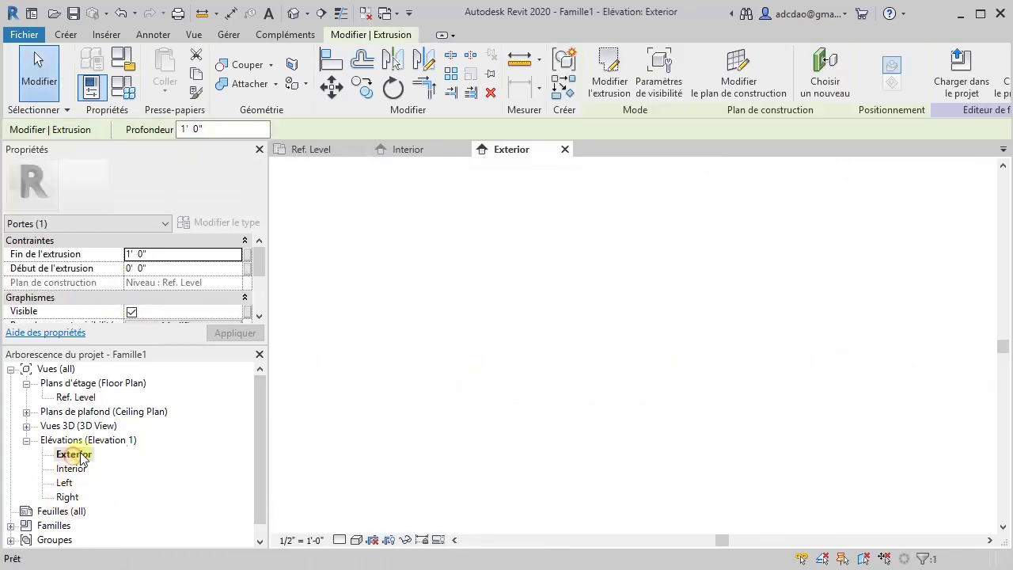
{"action": "scroll", "coordinate": [629, 186], "scroll_direction": "up", "scroll_amount": 6}
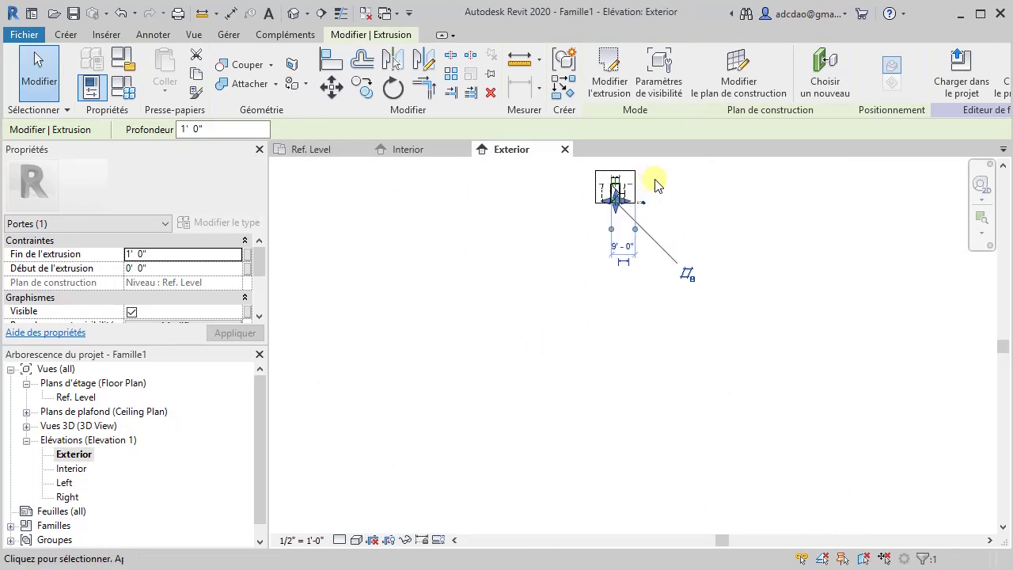
{"action": "middle_click_drag", "start_coordinate": [613, 226], "coordinate": [762, 400]}
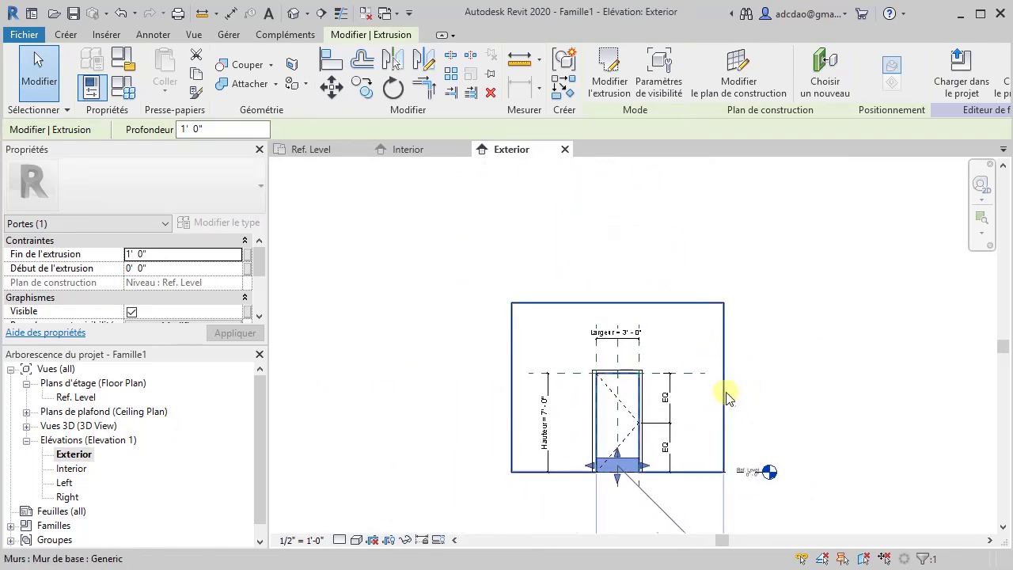
{"action": "scroll", "coordinate": [607, 502], "scroll_direction": "up", "scroll_amount": 3}
{"action": "scroll", "coordinate": [598, 440], "scroll_direction": "down", "scroll_amount": 1}
{"action": "middle_click_drag", "start_coordinate": [598, 440], "coordinate": [598, 429]}
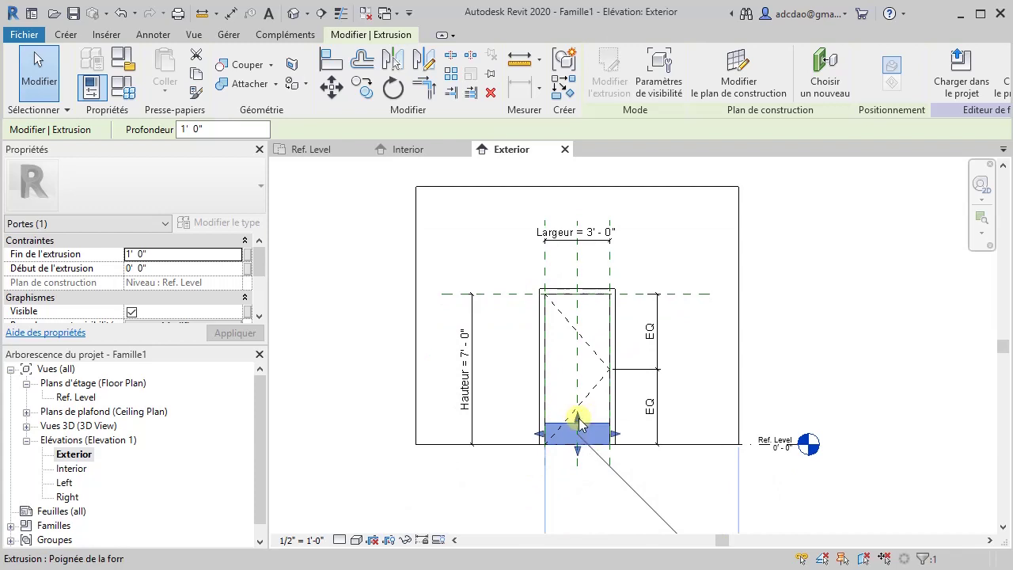
{"action": "left_click_drag", "start_coordinate": [576, 419], "coordinate": [517, 294]}
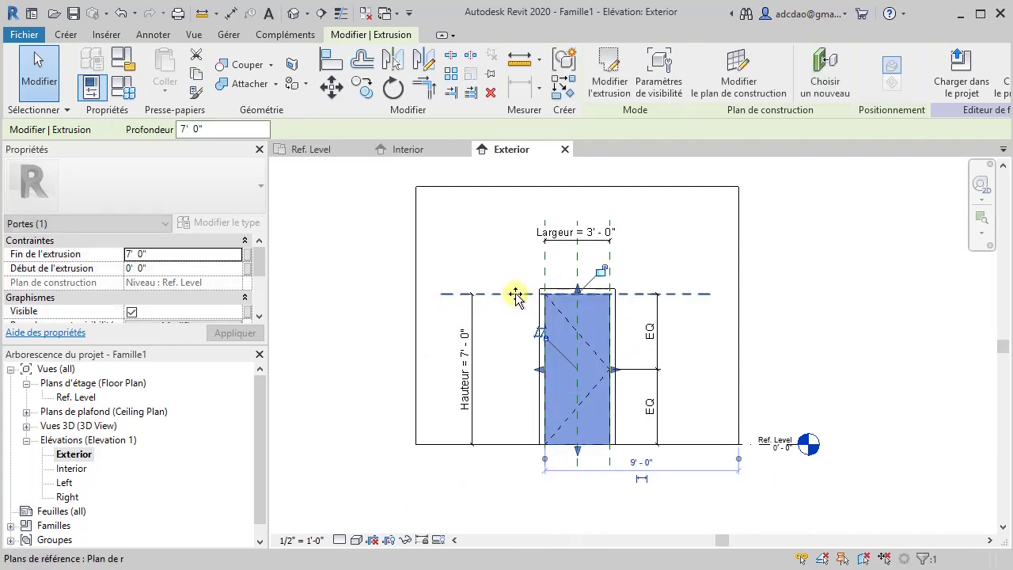
{"action": "left_click", "coordinate": [602, 273]}
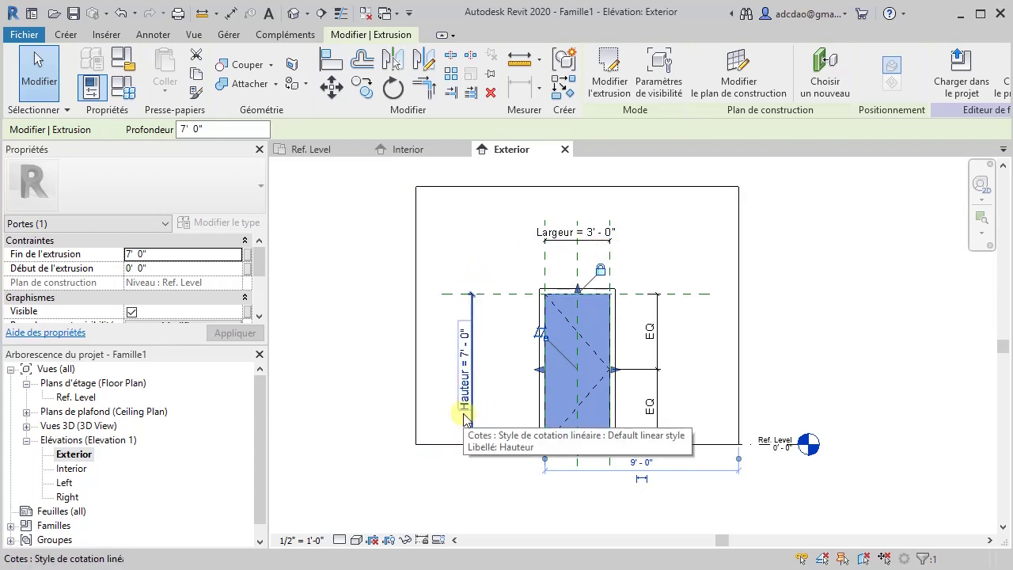
{"action": "left_click", "coordinate": [470, 481]}
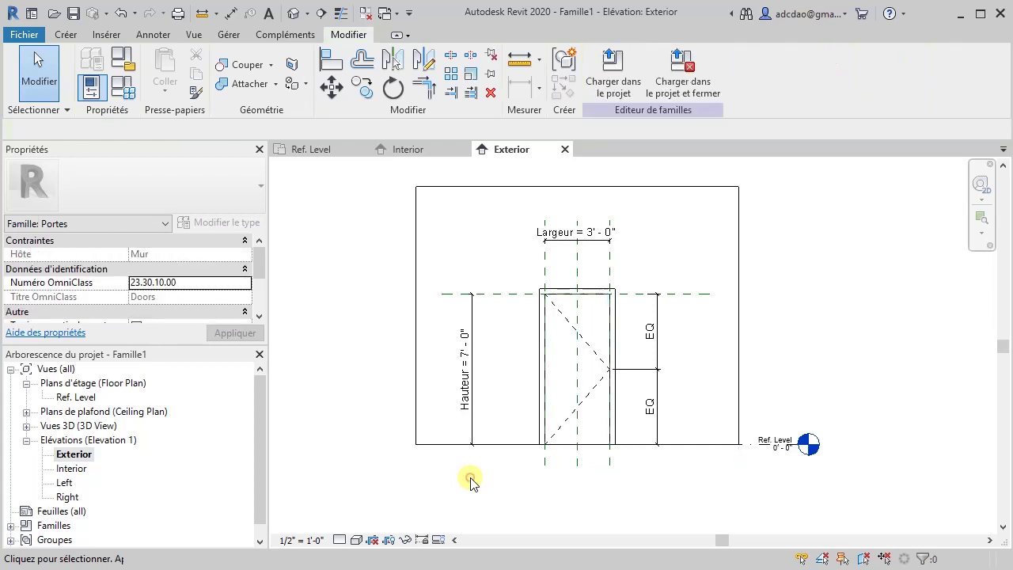
- In the Ref. Level plan, turn off the door panel's visibility for Plan/Plan de faux-plafond and for when it is cut in plan
{"action": "double_click", "coordinate": [79, 397]}
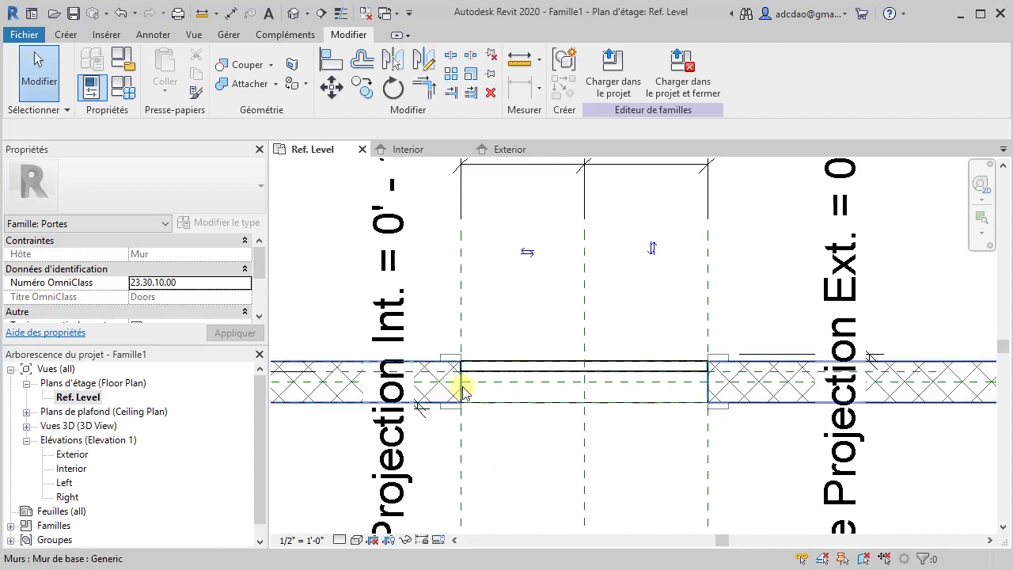
{"action": "scroll", "coordinate": [489, 463], "scroll_direction": "down", "scroll_amount": 2}
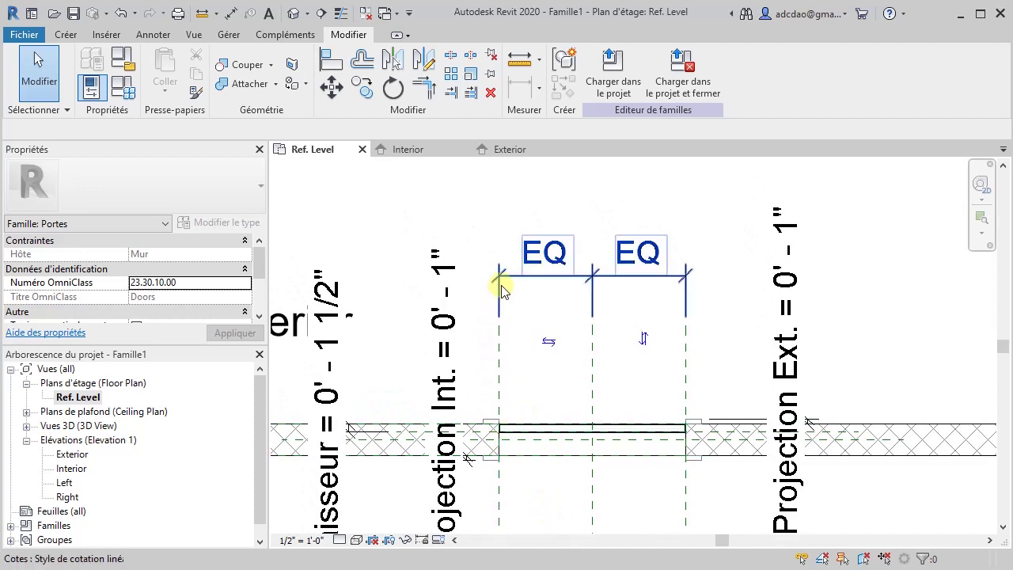
{"action": "left_click", "coordinate": [552, 430]}
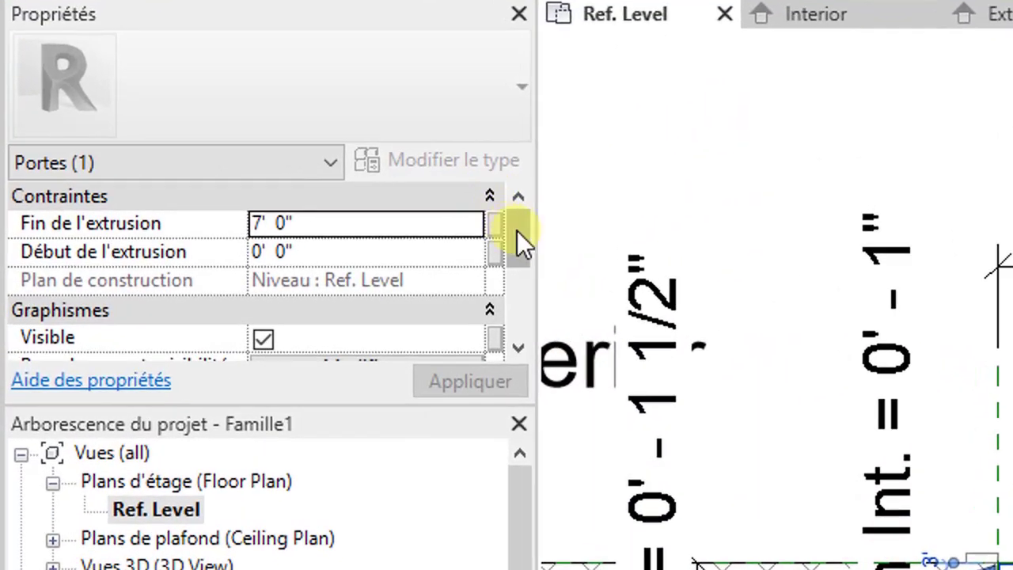
{"action": "left_click_drag", "start_coordinate": [371, 250], "coordinate": [372, 268]}
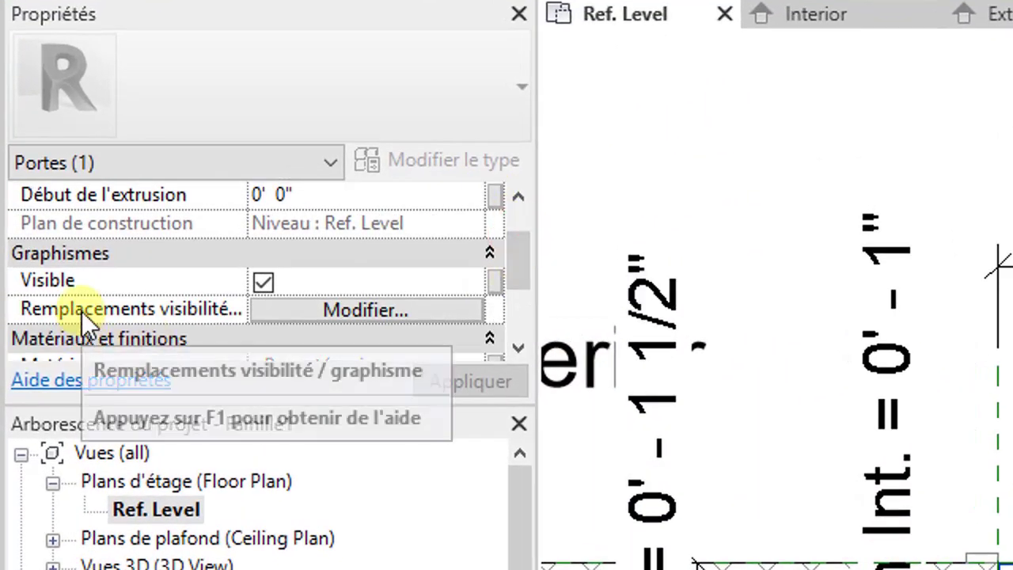
{"action": "left_click", "coordinate": [349, 309]}
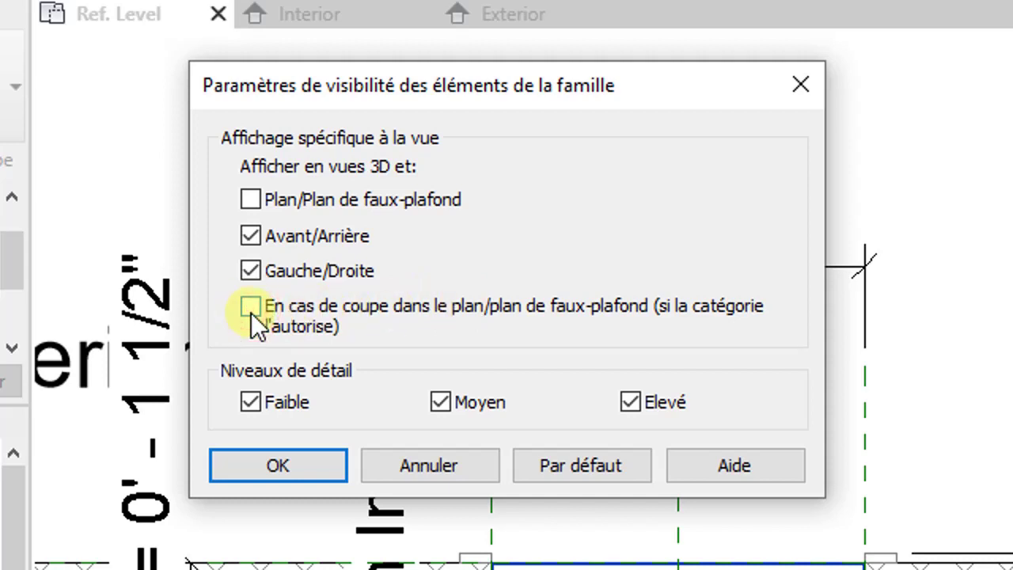
{"action": "left_click", "coordinate": [295, 460]}
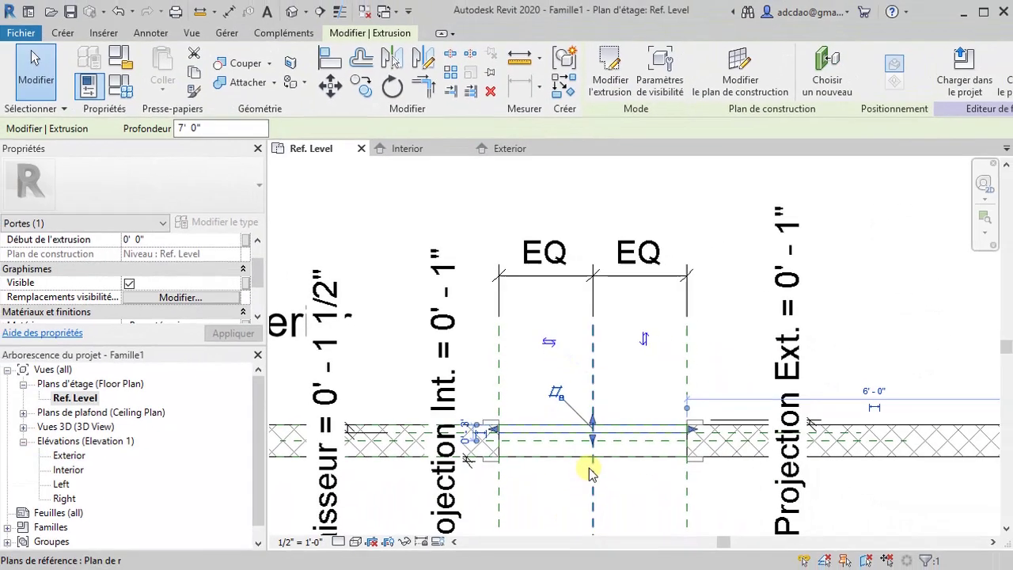
- Draw a symbolic-line rectangle about 2" by 2'-1" for the open panel, starting at the opening's left corner on the exterior wall face
{"action": "scroll", "coordinate": [590, 471], "scroll_direction": "up", "scroll_amount": 5}
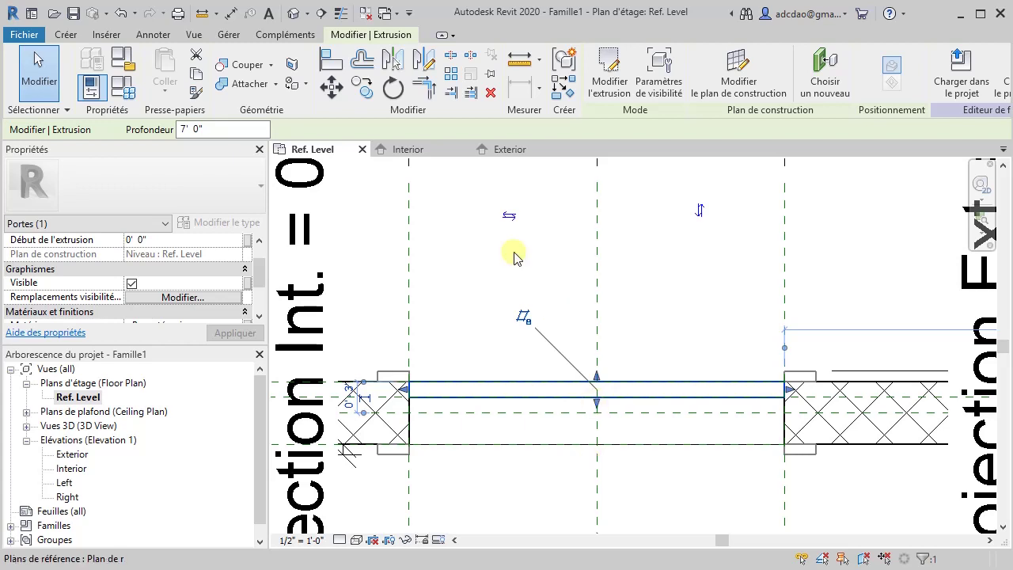
{"action": "scroll", "coordinate": [488, 271], "scroll_direction": "down", "scroll_amount": 3}
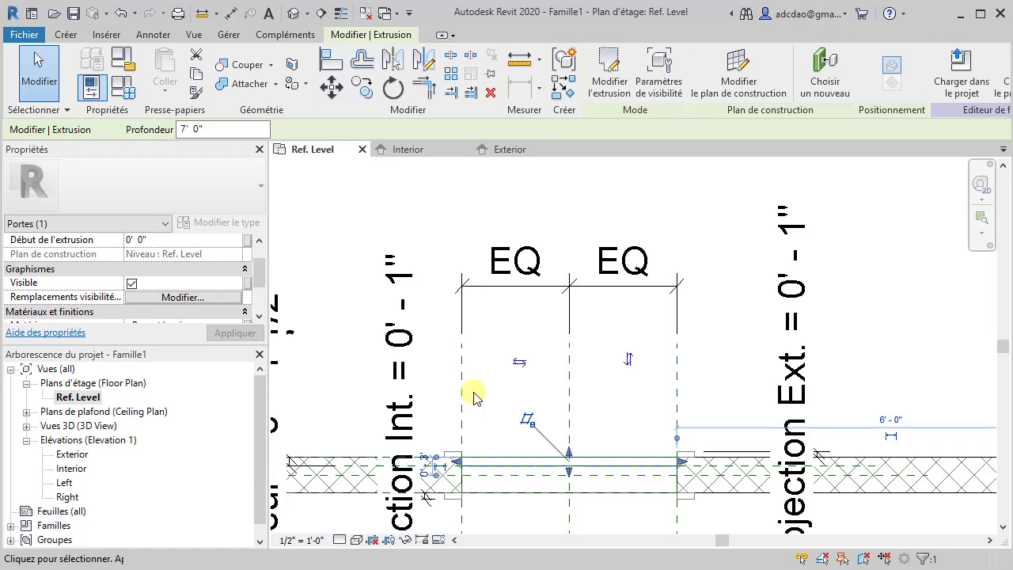
{"action": "left_click", "coordinate": [153, 36]}
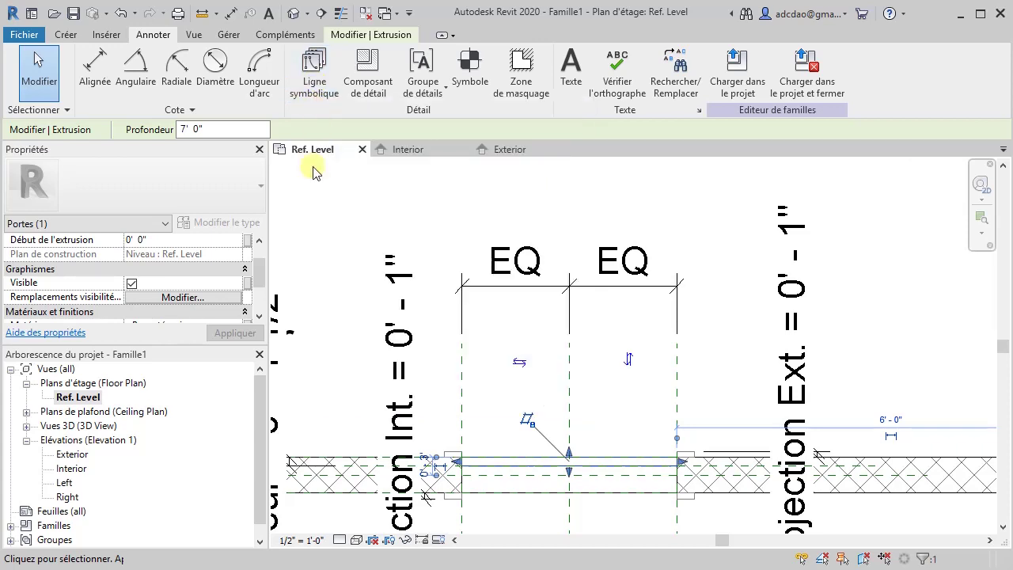
{"action": "left_click", "coordinate": [313, 75]}
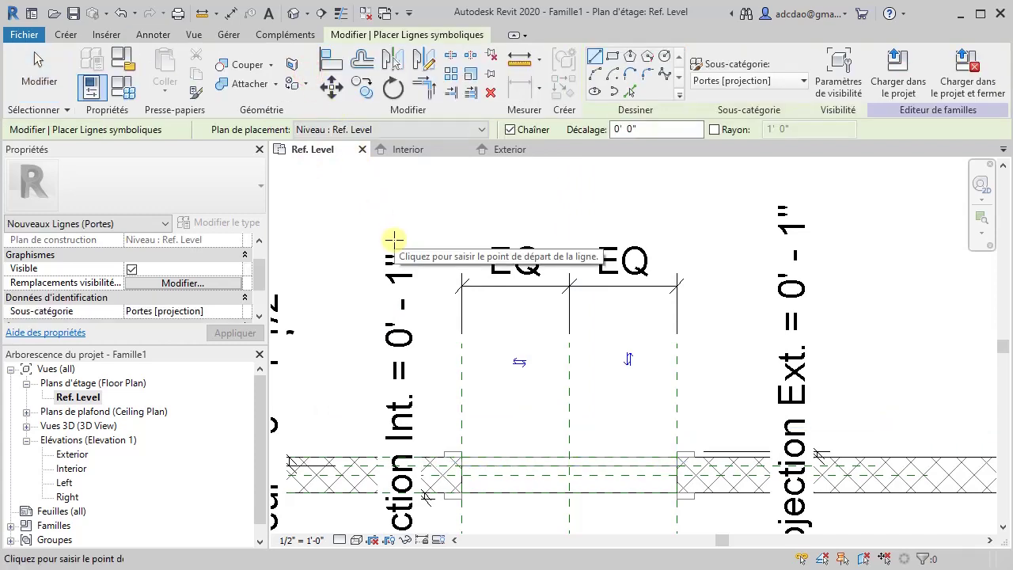
{"action": "left_click", "coordinate": [614, 58]}
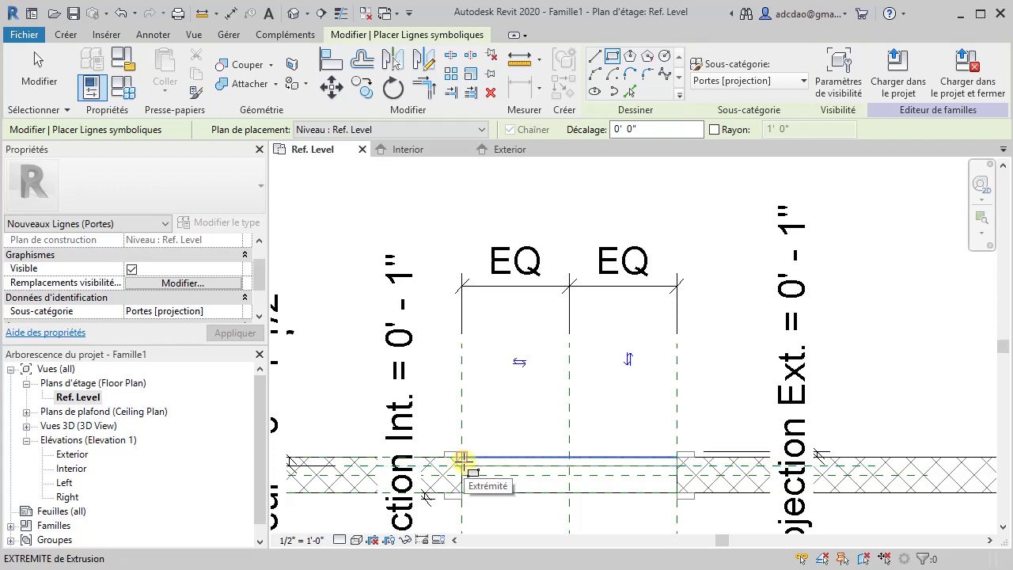
{"action": "left_click", "coordinate": [463, 457]}
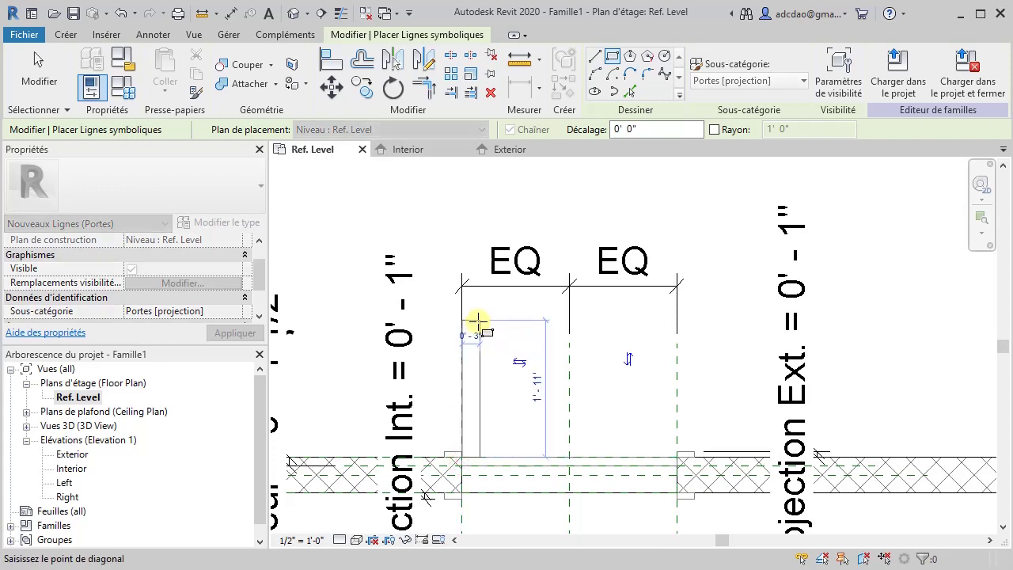
{"action": "left_click", "coordinate": [473, 309]}
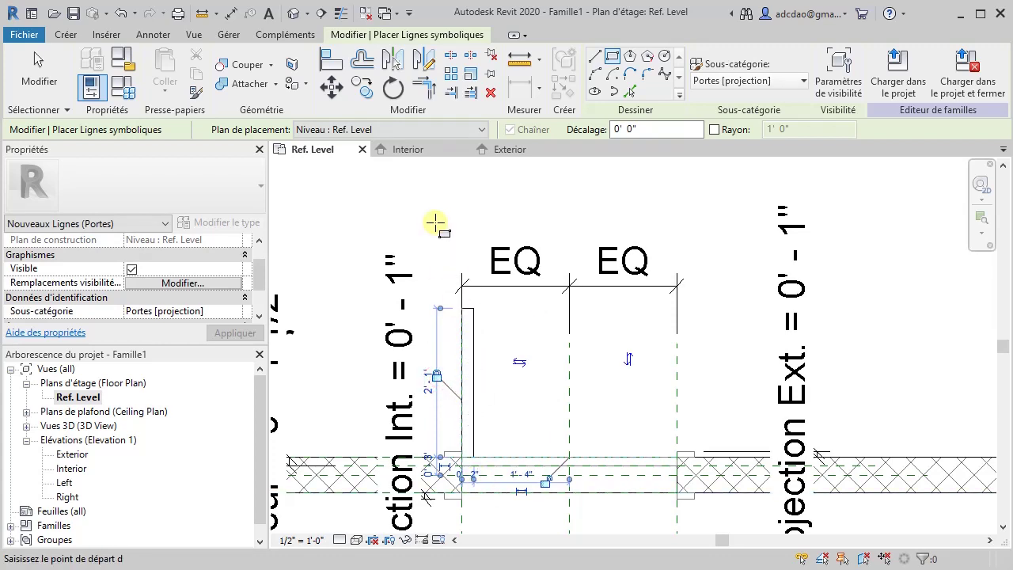
{"action": "scroll", "coordinate": [430, 219], "scroll_direction": "down", "scroll_amount": 2}
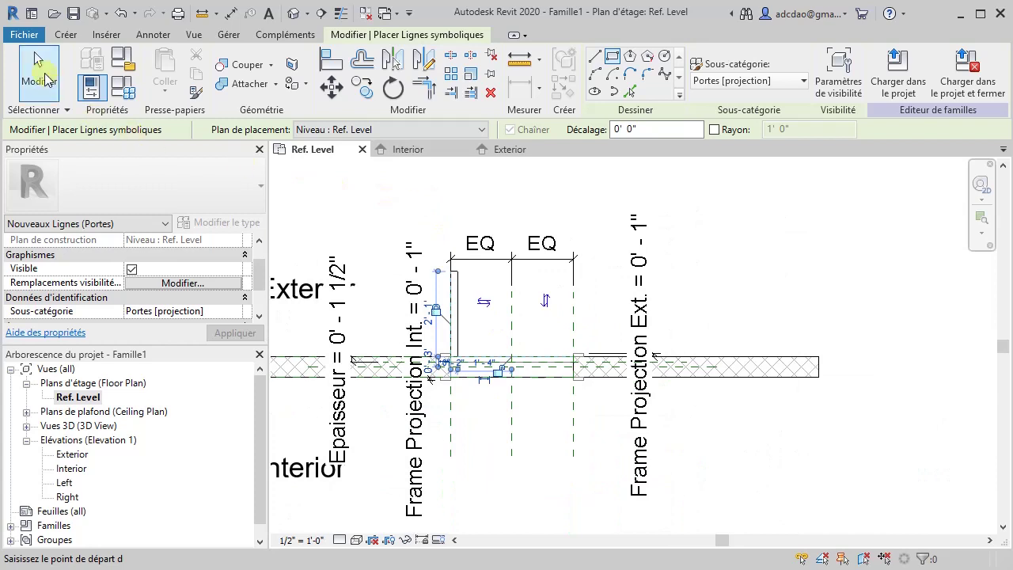
{"action": "left_click", "coordinate": [38, 72]}
{"action": "left_click", "coordinate": [449, 425]}
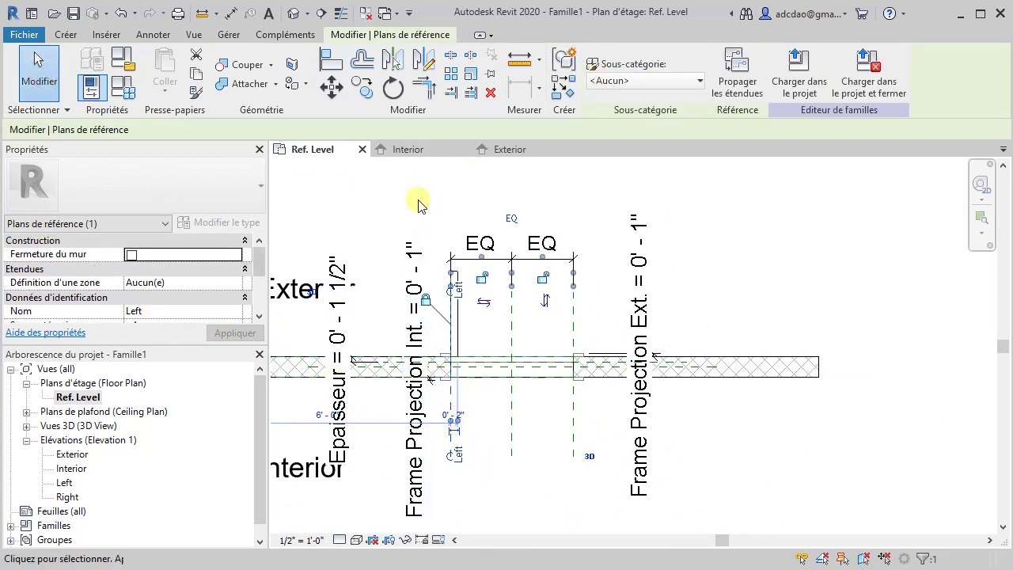
{"action": "left_click", "coordinate": [396, 208]}
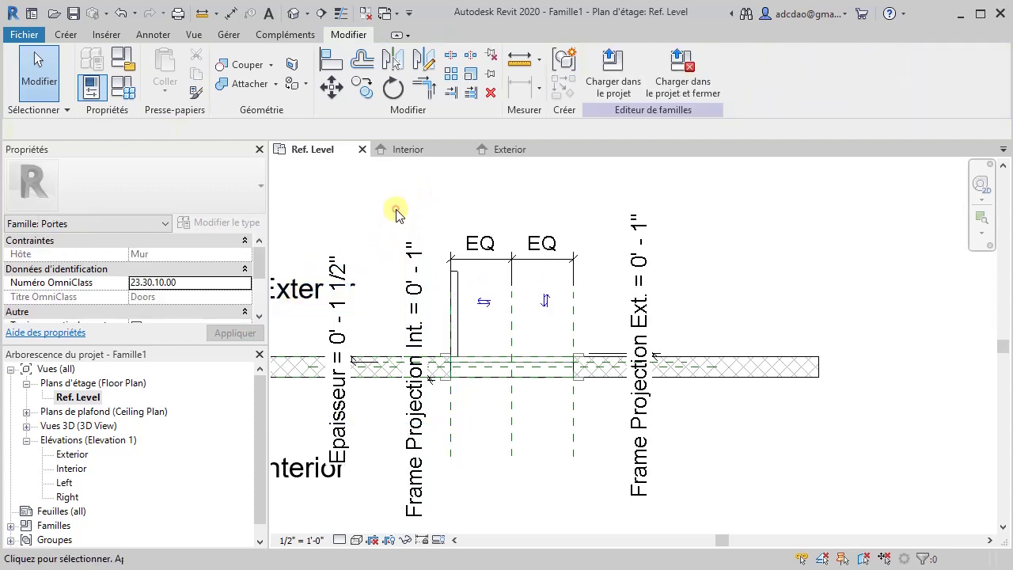
- Set the length of the symbolic open door panel to 3'-0"
{"action": "scroll", "coordinate": [501, 295], "scroll_direction": "up", "scroll_amount": 3}
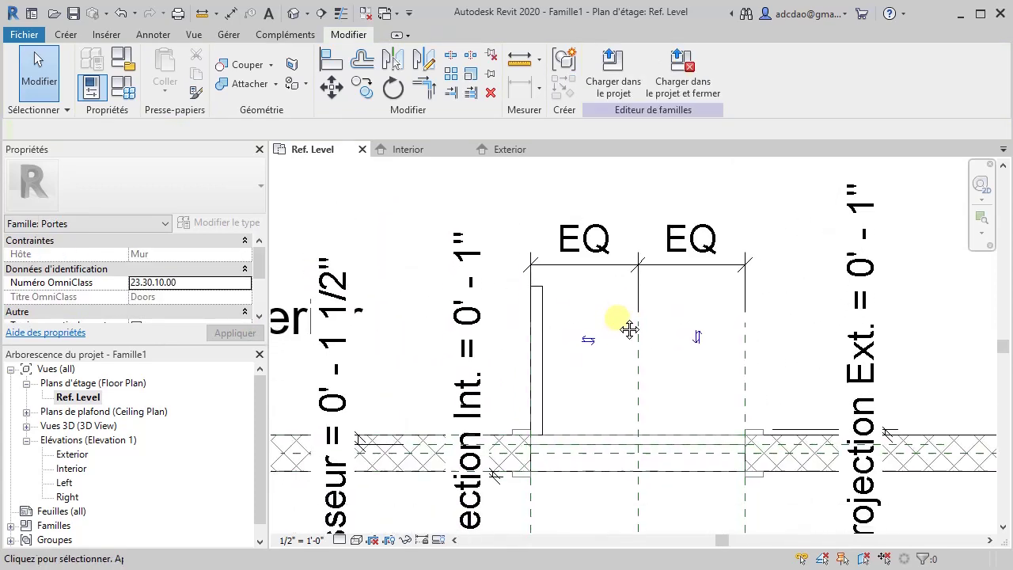
{"action": "left_click", "coordinate": [534, 285]}
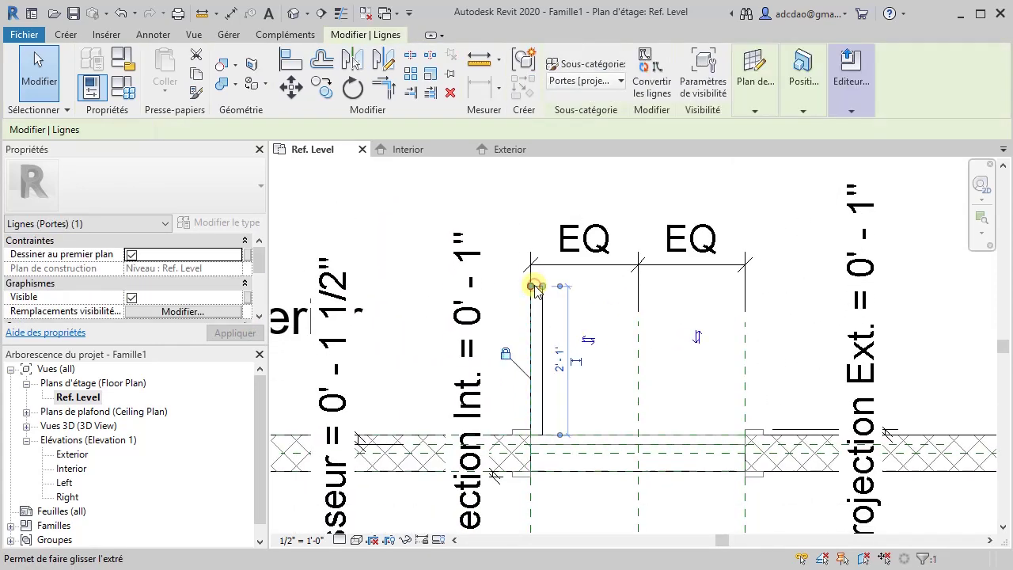
{"action": "left_click", "coordinate": [559, 362]}
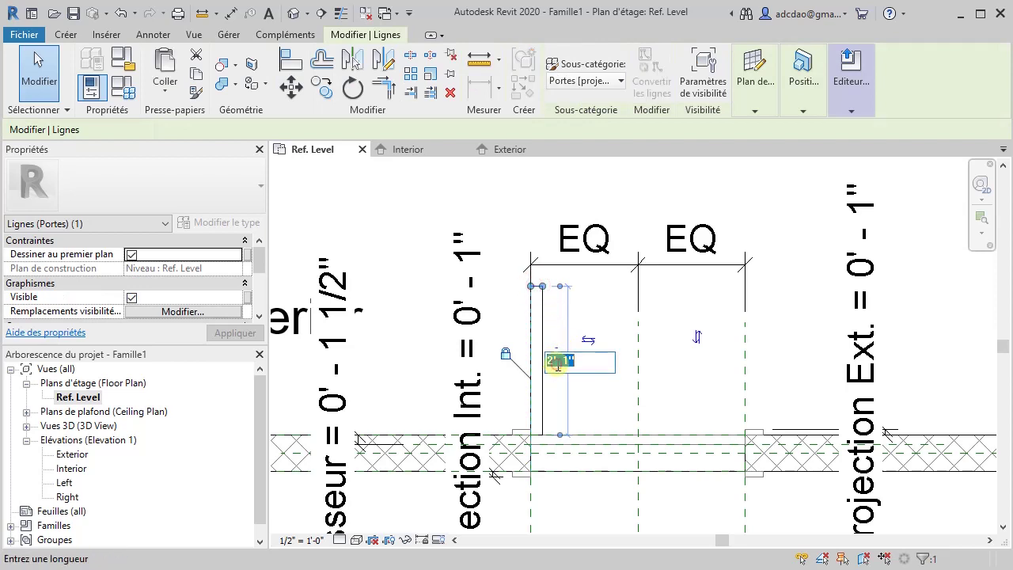
{"action": "type", "text": "3"}
{"action": "key", "text": "Return"}
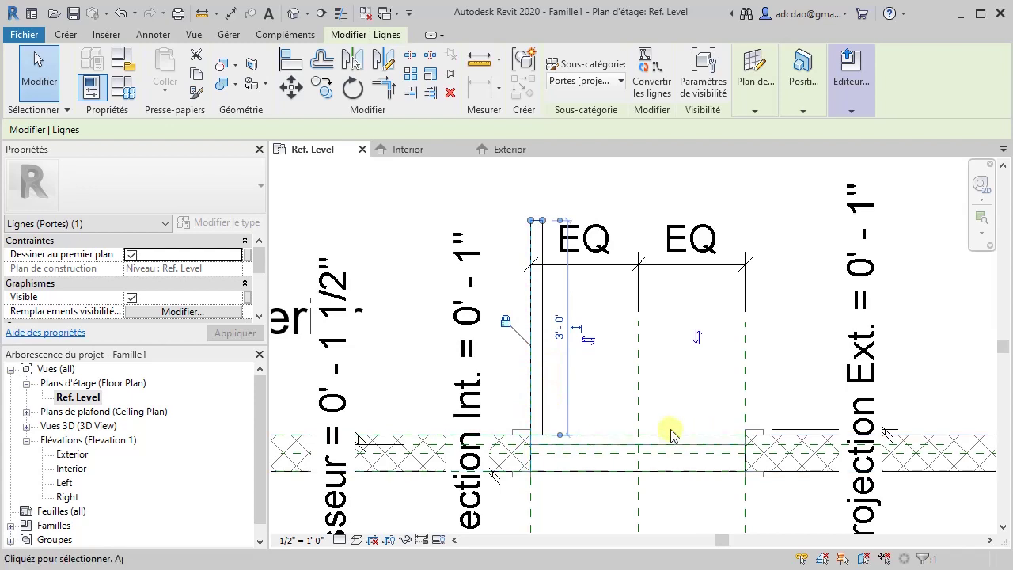
{"action": "left_click", "coordinate": [507, 221]}
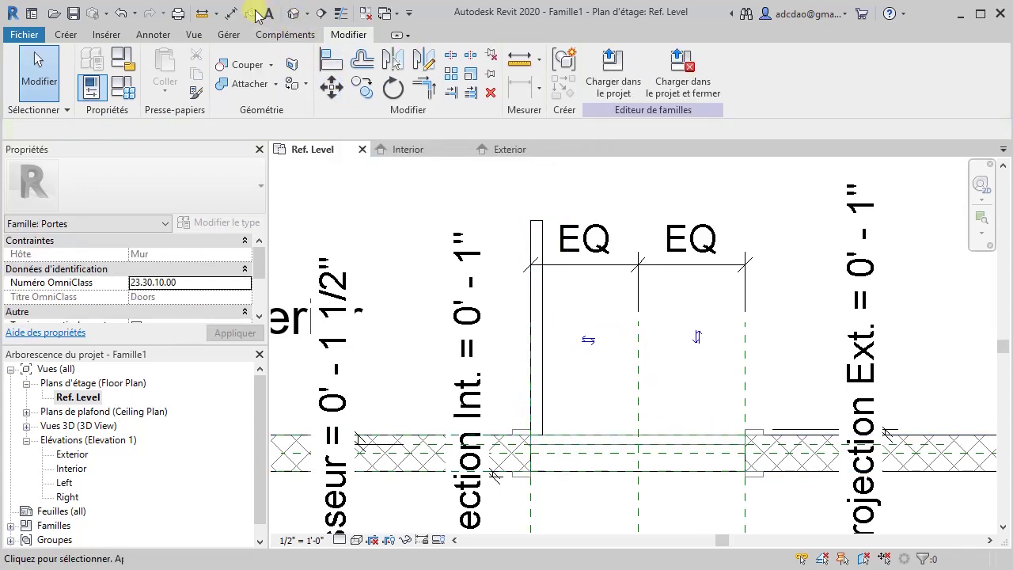
- Add an aligned dimension across the thickness of the symbolic door panel, placed just above its free end
{"action": "left_click", "coordinate": [231, 12]}
{"action": "left_click", "coordinate": [531, 235]}
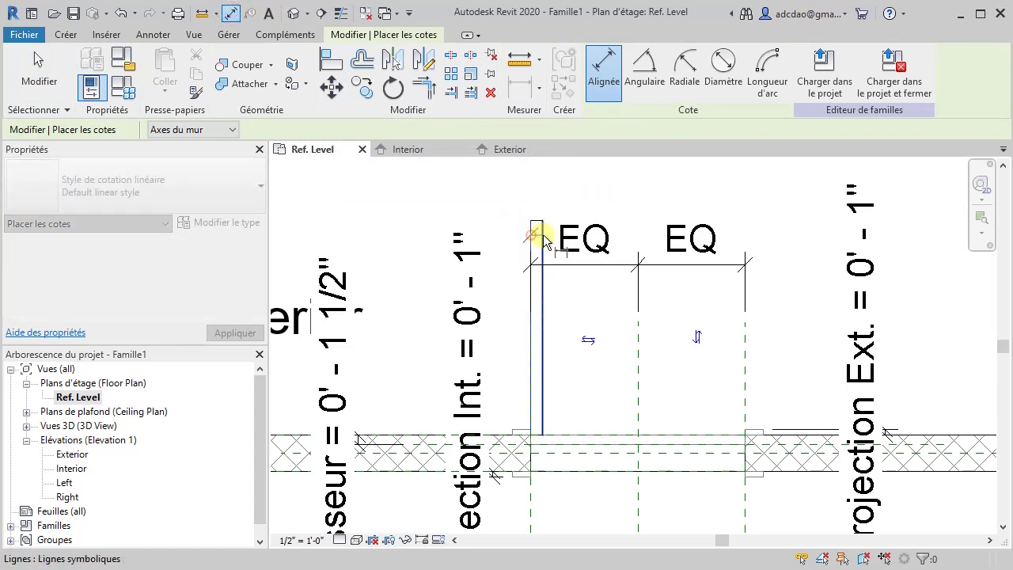
{"action": "left_click", "coordinate": [543, 235]}
{"action": "left_click", "coordinate": [537, 212]}
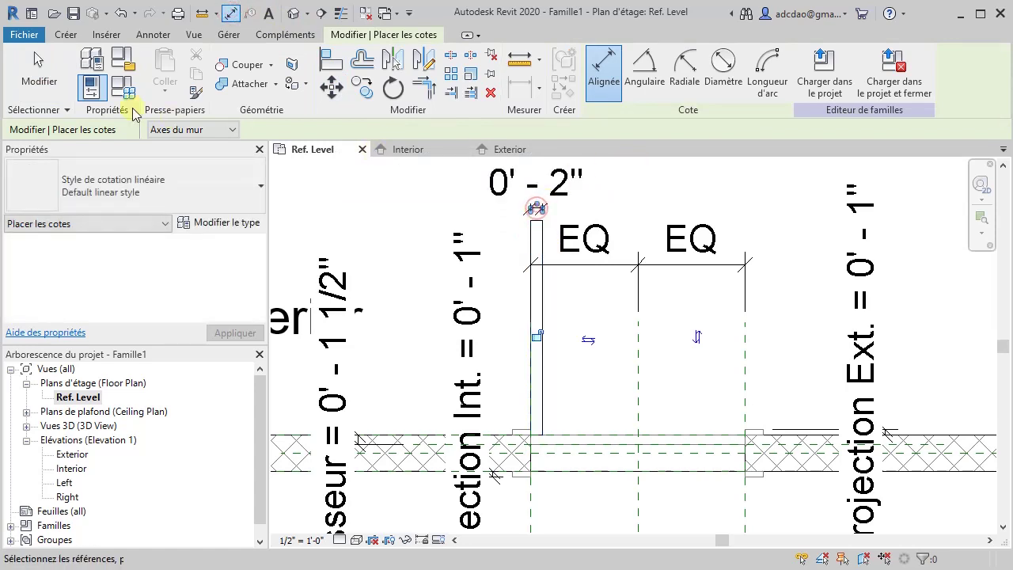
{"action": "left_click", "coordinate": [35, 67]}
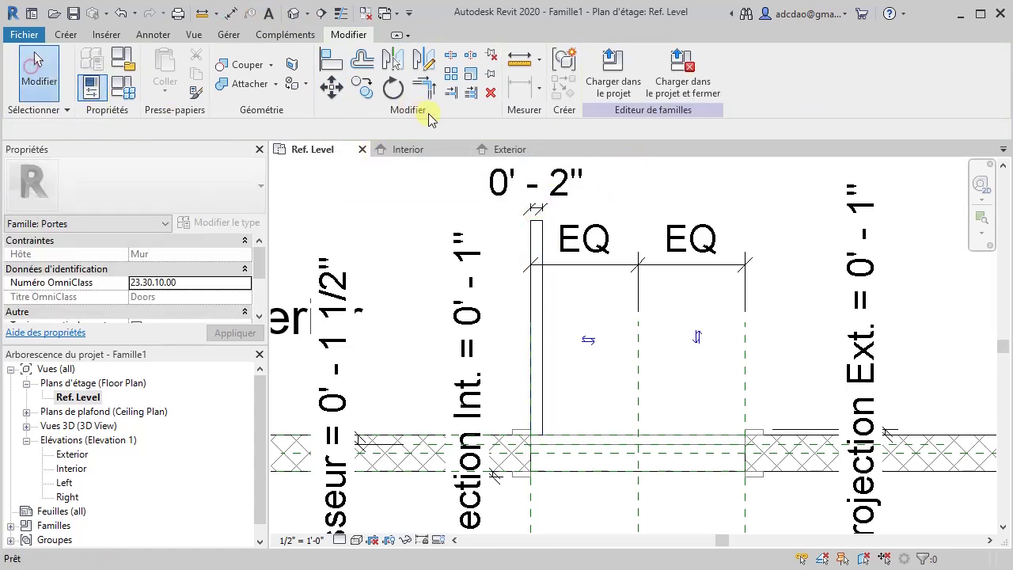
- Label the symbolic panel's thickness dimension with the Epaisseur parameter
{"action": "left_click", "coordinate": [569, 193]}
{"action": "left_click", "coordinate": [656, 70]}
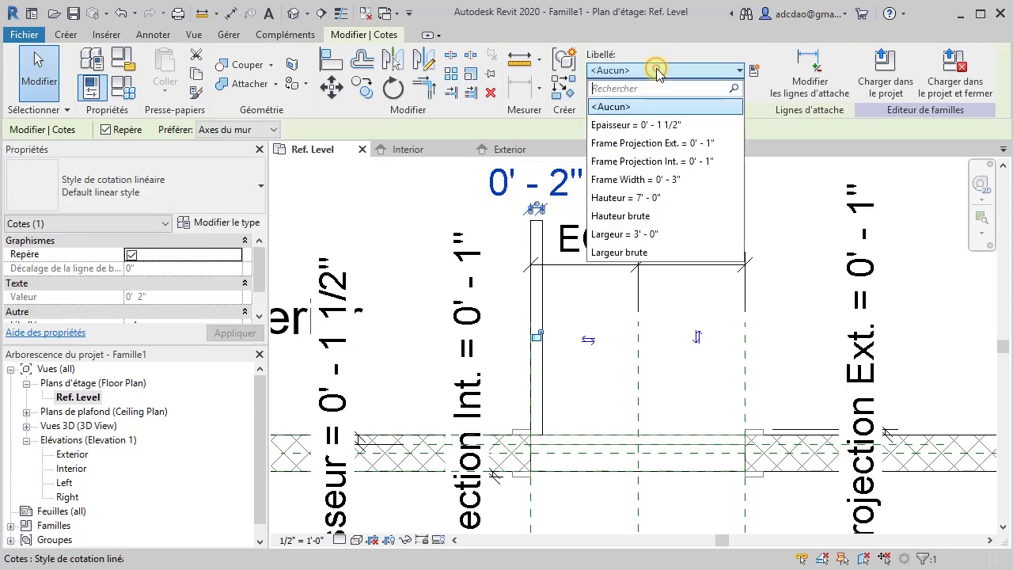
{"action": "left_click", "coordinate": [618, 127]}
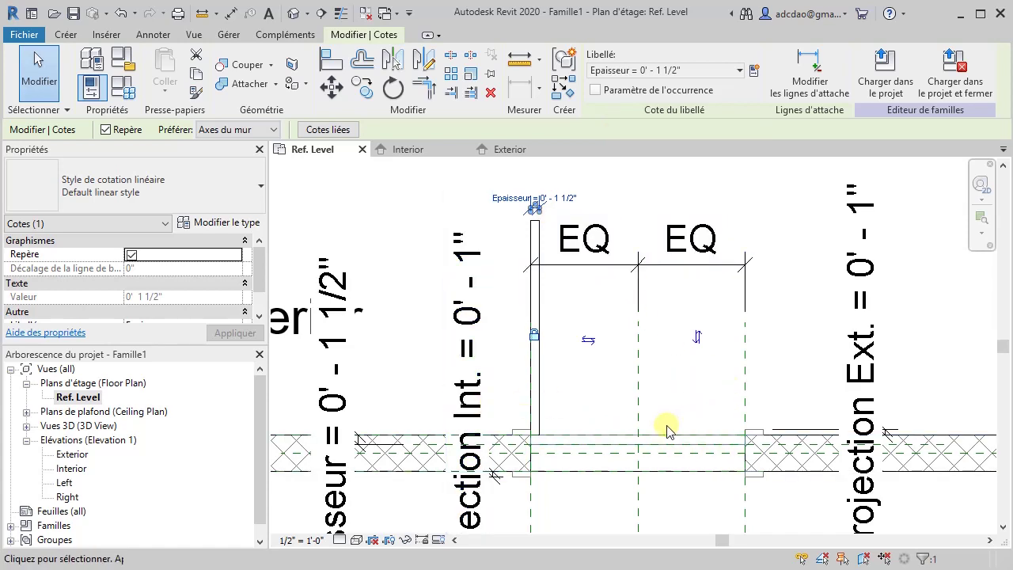
{"action": "left_click", "coordinate": [402, 232]}
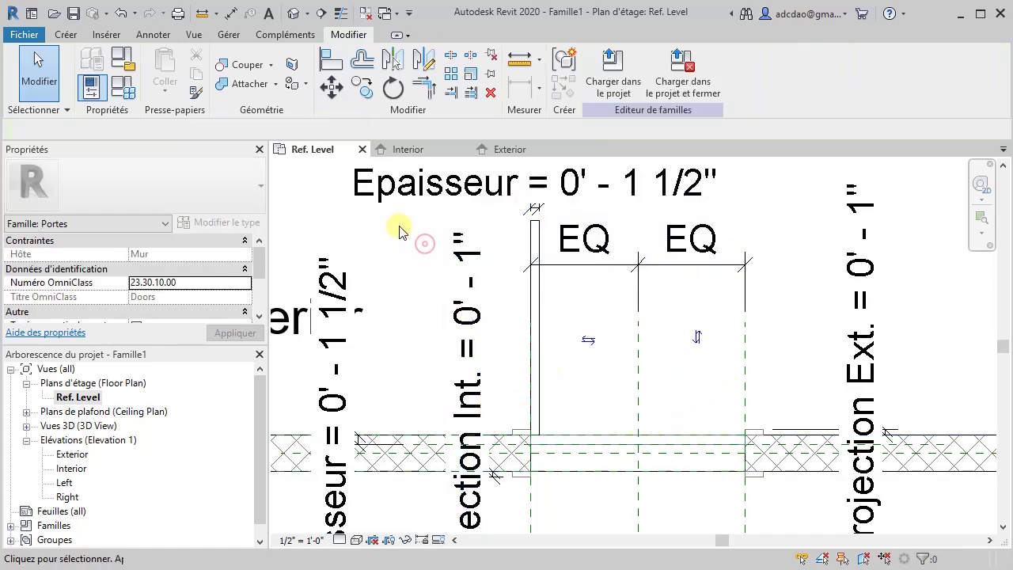
- Draw the door swing as a 90° symbolic arc of 3'-0" radius from the opening's right corner to the open panel's free end
{"action": "scroll", "coordinate": [587, 340], "scroll_direction": "down", "scroll_amount": 2}
{"action": "middle_click_drag", "start_coordinate": [587, 346], "coordinate": [606, 384]}
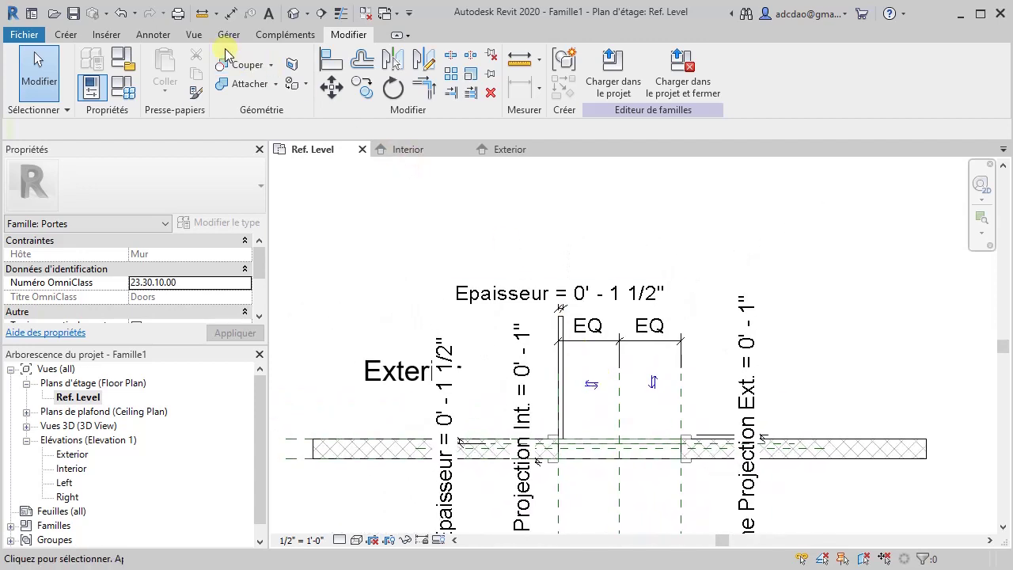
{"action": "left_click", "coordinate": [153, 34]}
{"action": "left_click", "coordinate": [317, 70]}
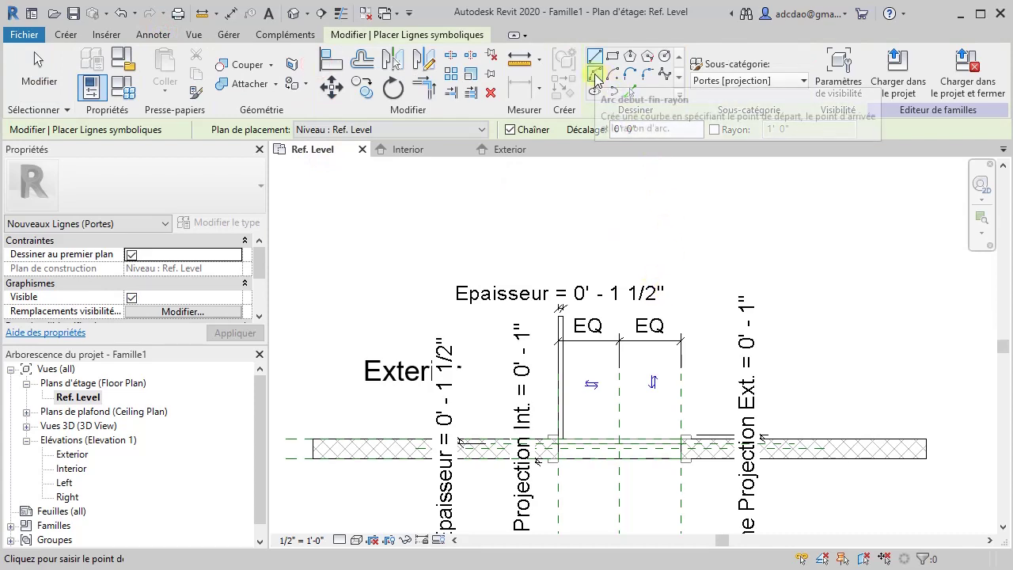
{"action": "left_click", "coordinate": [593, 73]}
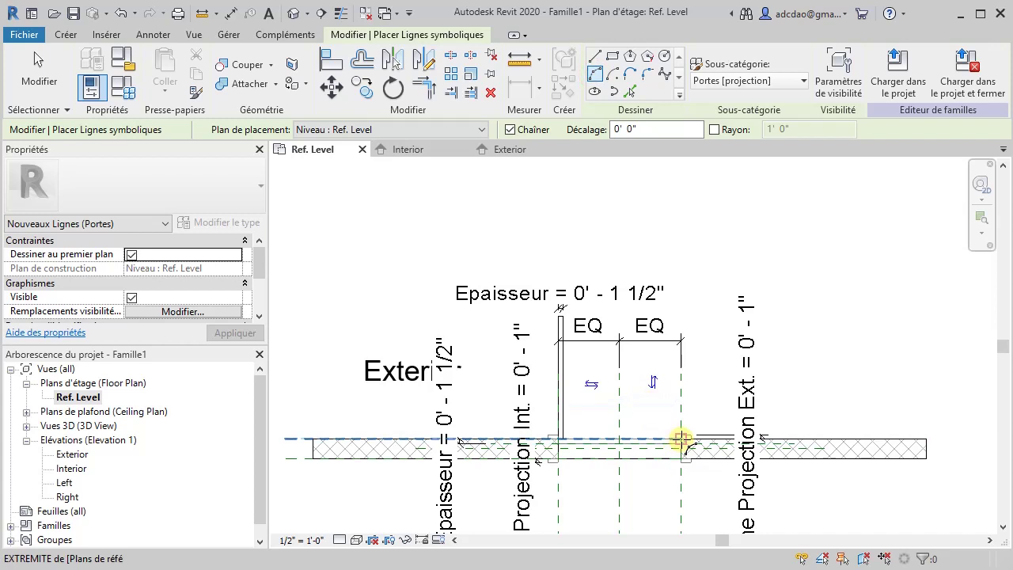
{"action": "left_click", "coordinate": [681, 440]}
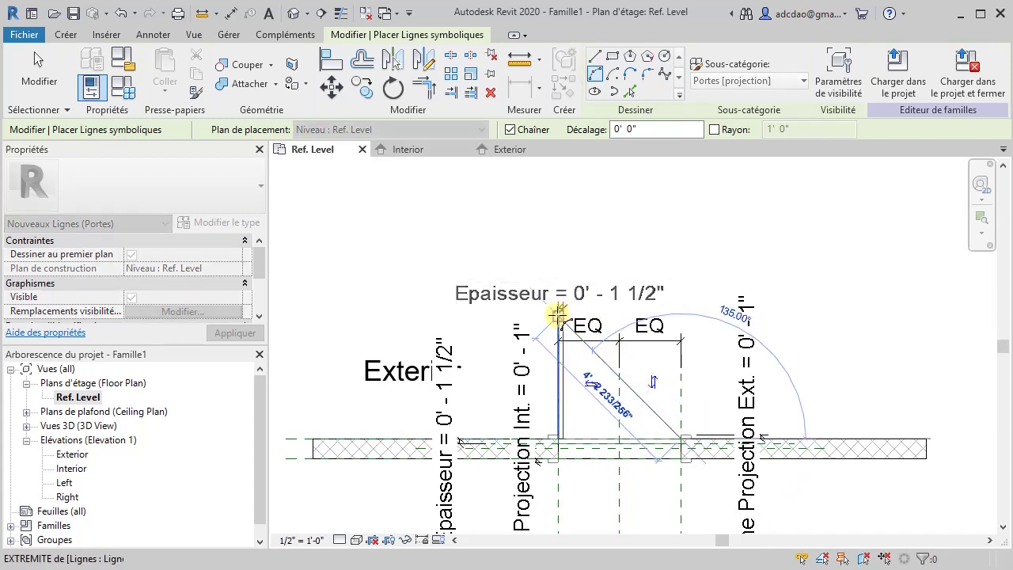
{"action": "scroll", "coordinate": [559, 316], "scroll_direction": "up", "scroll_amount": 3}
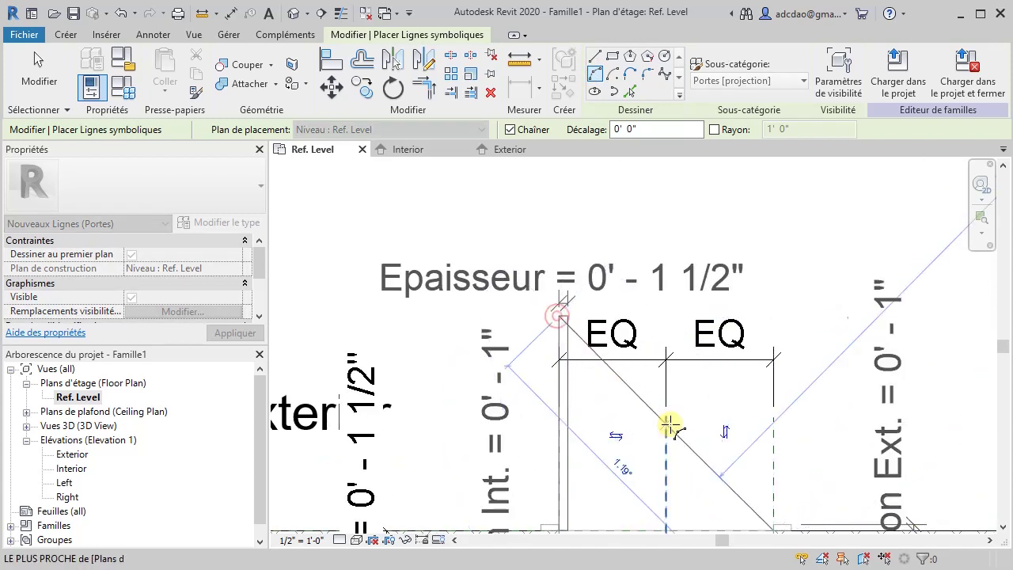
{"action": "scroll", "coordinate": [669, 427], "scroll_direction": "down", "scroll_amount": 2}
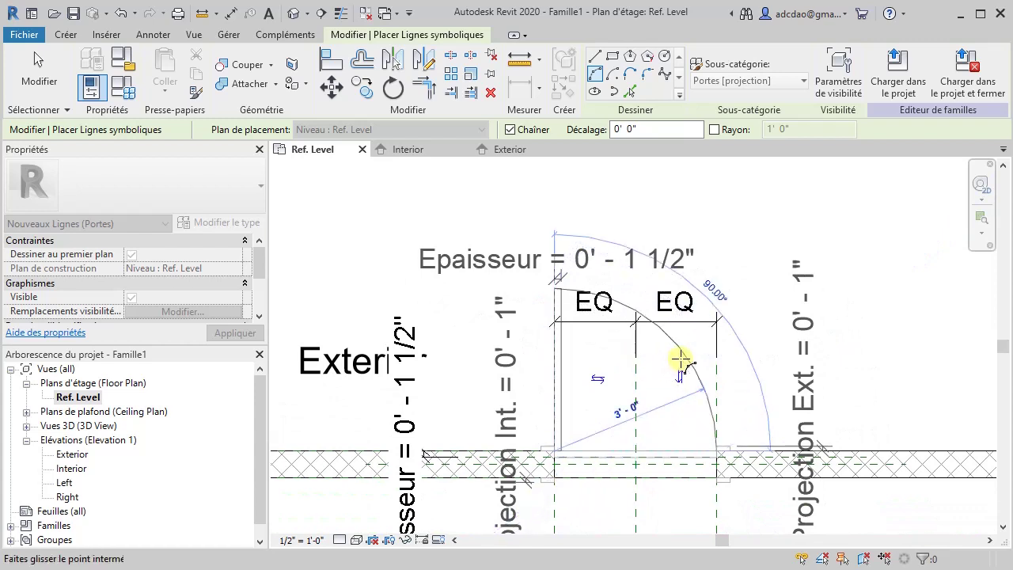
{"action": "left_click", "coordinate": [681, 360]}
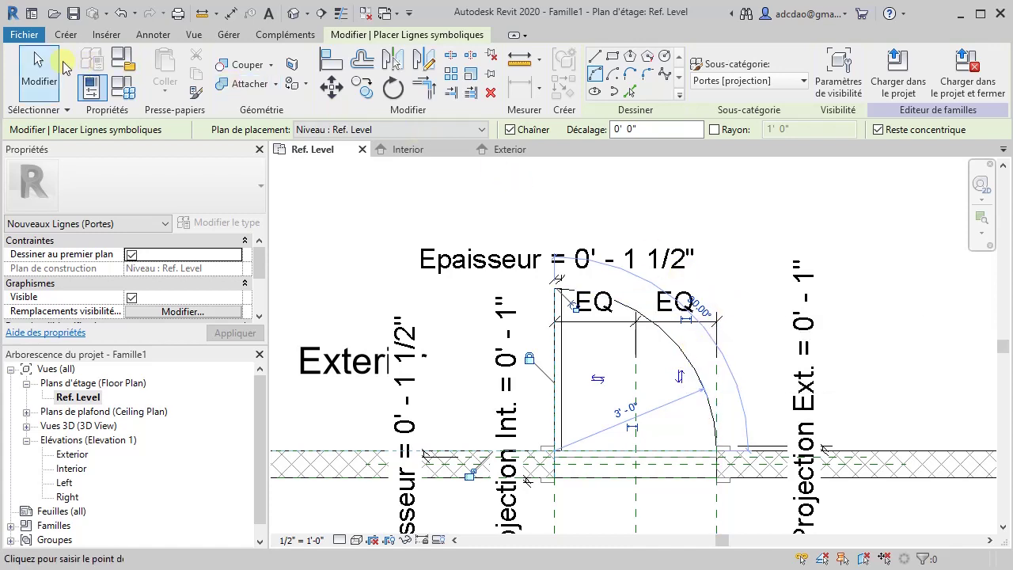
{"action": "left_click", "coordinate": [40, 68]}
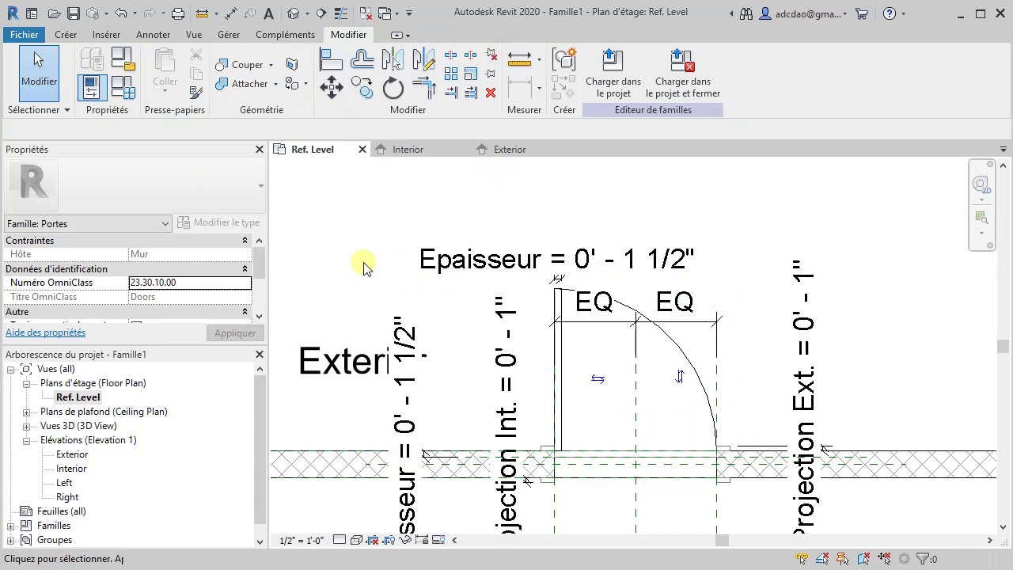
- Save the family as Porte vitrée in the Familles folder of Revit 2020 - De A à XYZ
{"action": "scroll", "coordinate": [362, 264], "scroll_direction": "down", "scroll_amount": 4}
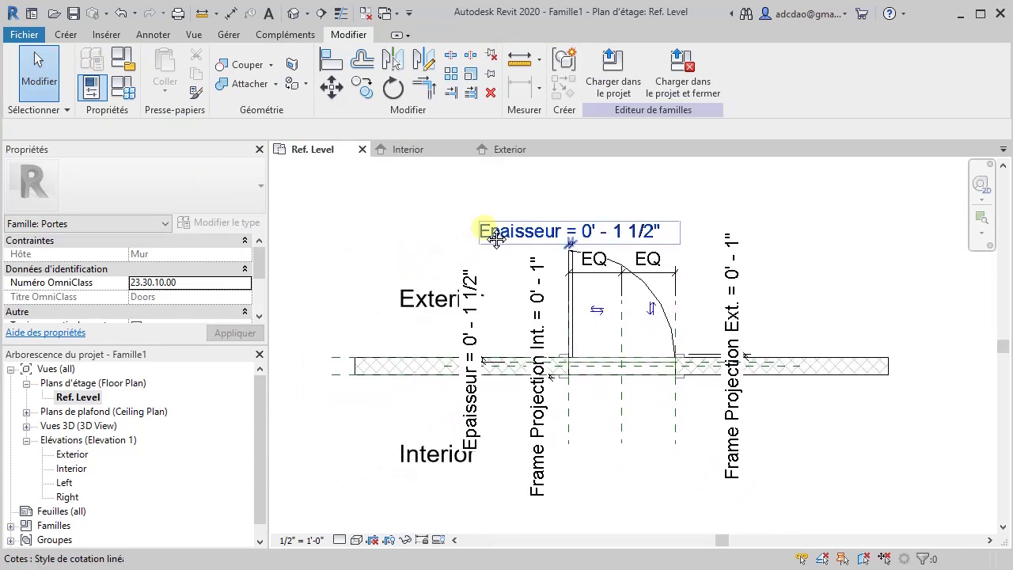
{"action": "left_click", "coordinate": [74, 14]}
{"action": "left_click", "coordinate": [257, 168]}
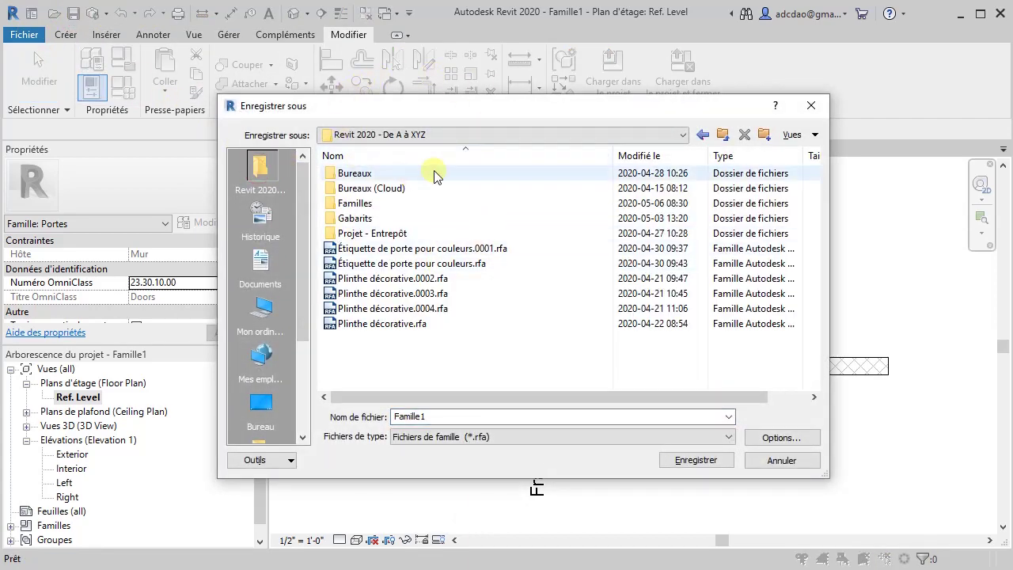
{"action": "double_click", "coordinate": [360, 205]}
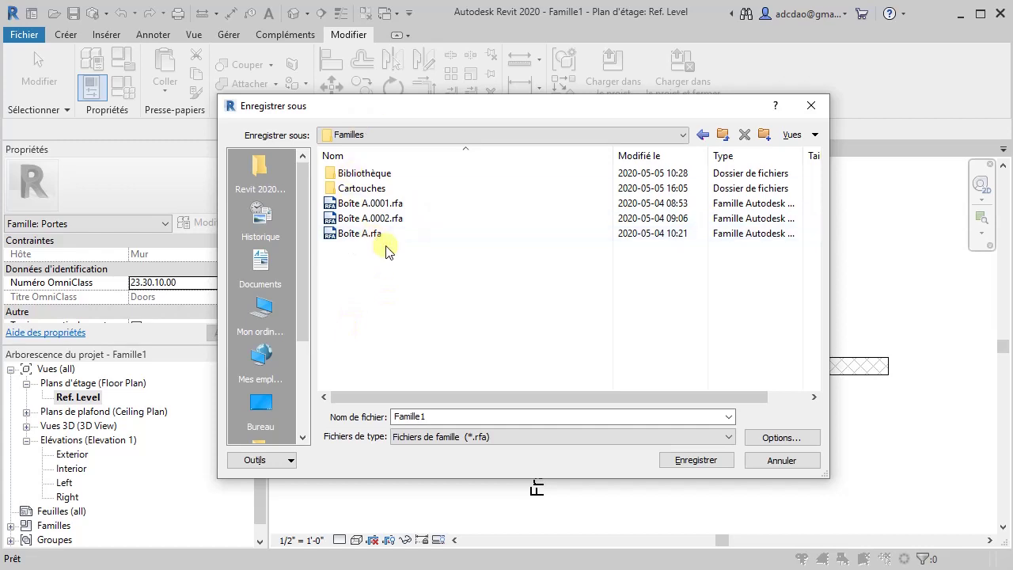
{"action": "left_click", "coordinate": [445, 418]}
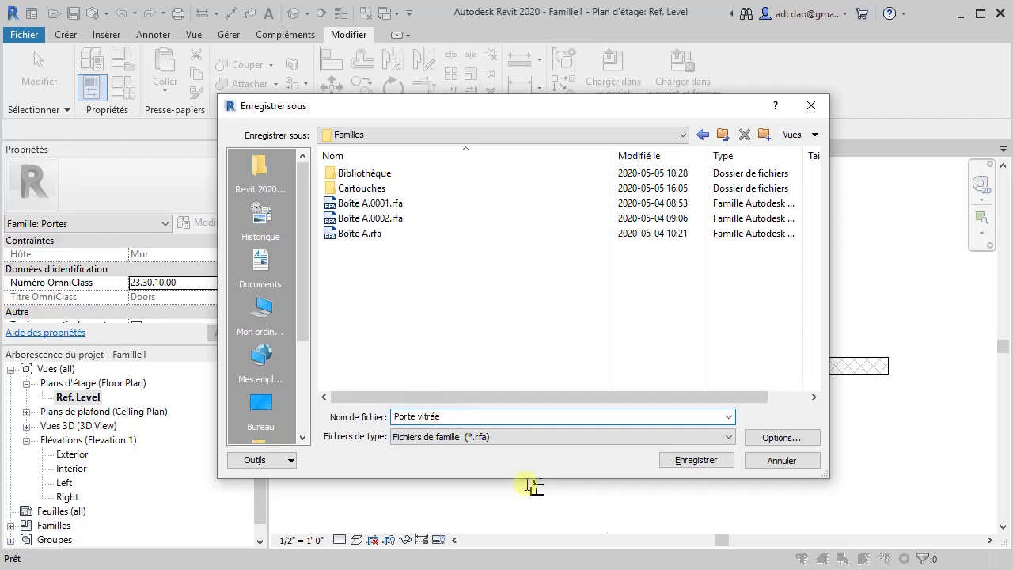
{"action": "left_click", "coordinate": [678, 459]}
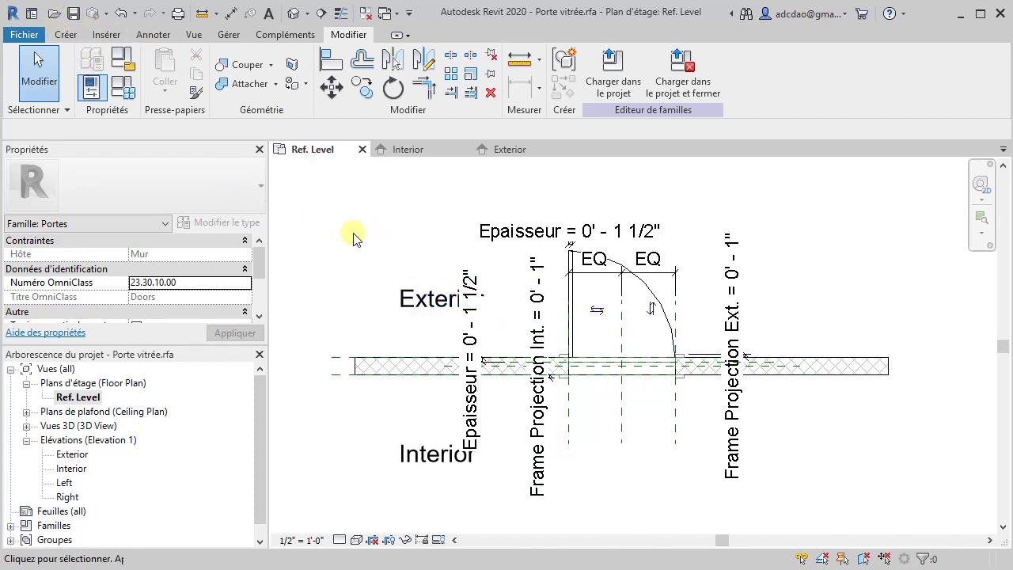
- Open the recent project Test de familles and display its Level 1 floor plan
{"action": "left_click", "coordinate": [32, 14]}
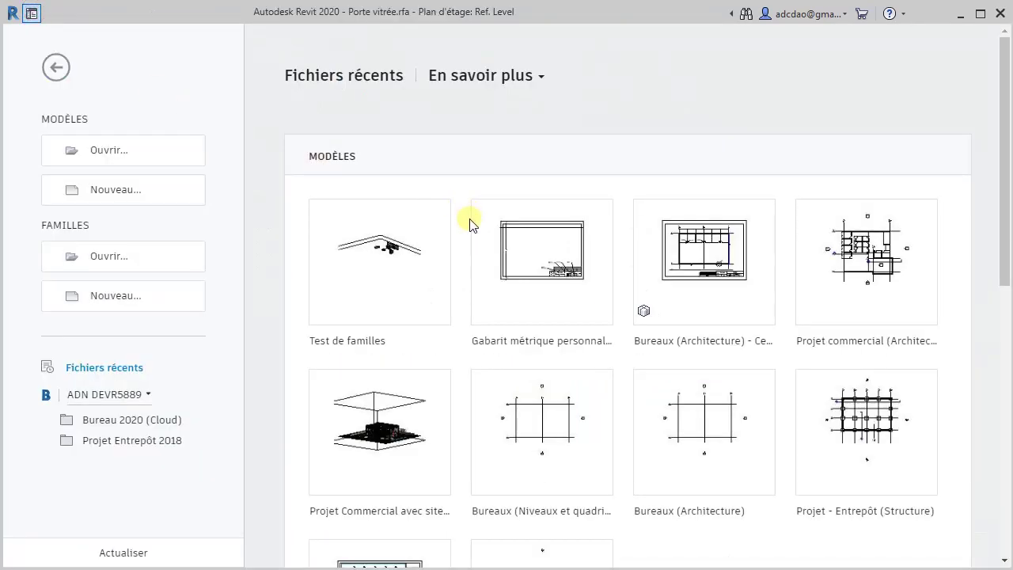
{"action": "left_click", "coordinate": [380, 272]}
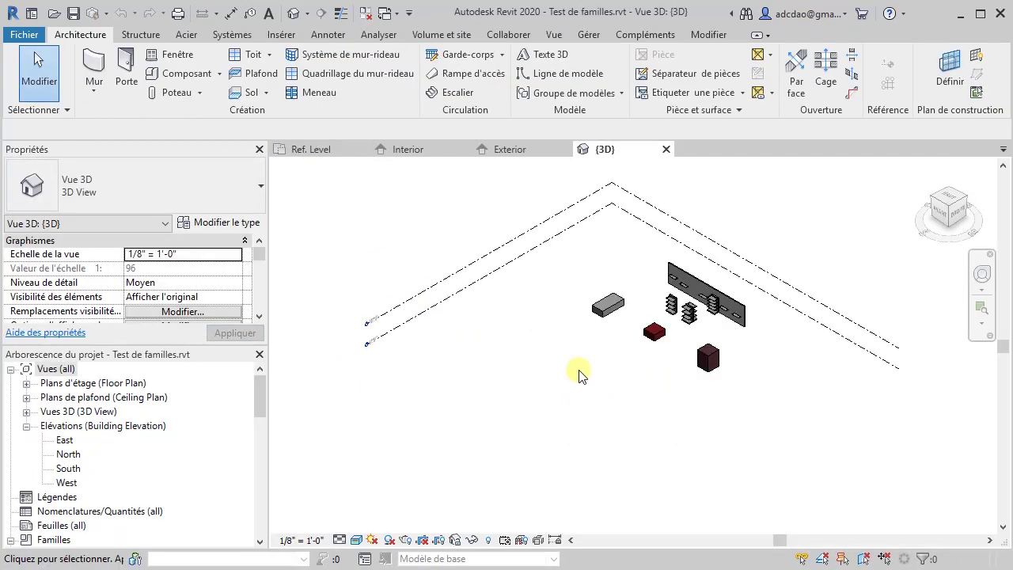
{"action": "left_click", "coordinate": [26, 383]}
{"action": "double_click", "coordinate": [69, 397]}
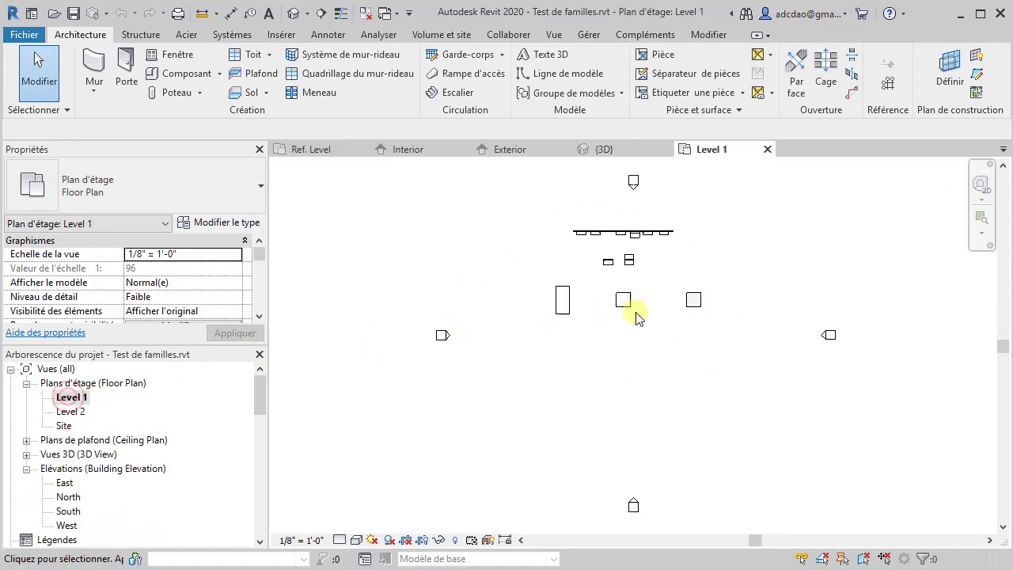
- Delete the three shelves attached to the left half of the wall in the Level 1 plan
{"action": "scroll", "coordinate": [621, 241], "scroll_direction": "up", "scroll_amount": 4}
{"action": "middle_click_drag", "start_coordinate": [606, 245], "coordinate": [609, 289]}
{"action": "left_click", "coordinate": [611, 272]}
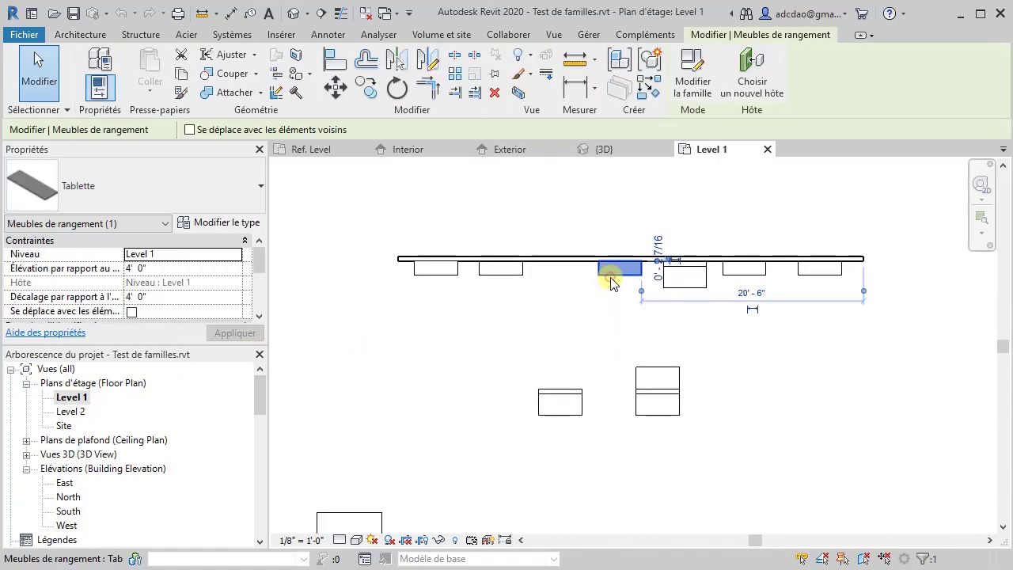
{"action": "key", "text": "Delete"}
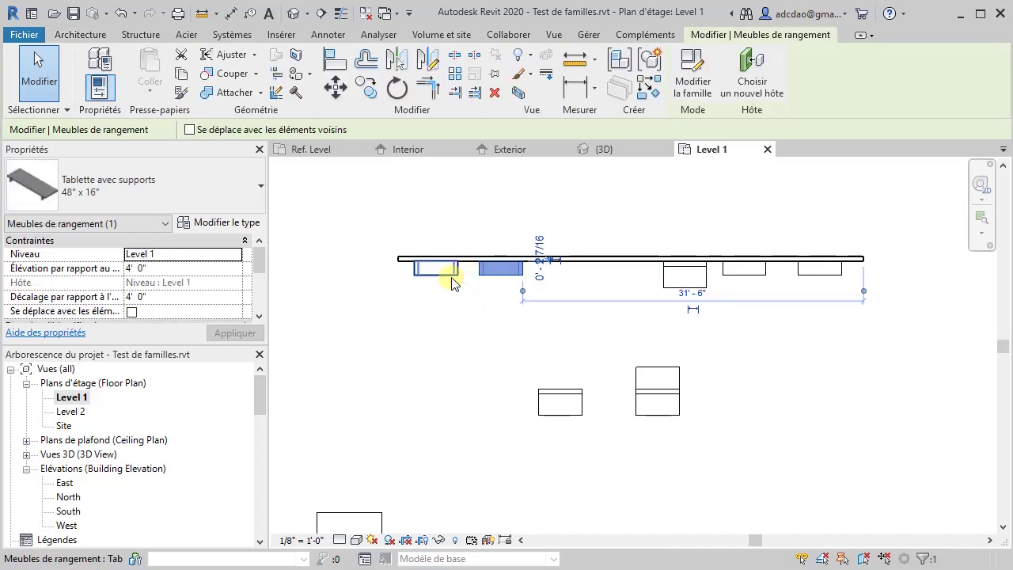
{"action": "key", "text": "Delete"}
{"action": "left_click", "coordinate": [450, 274]}
{"action": "key", "text": "Delete"}
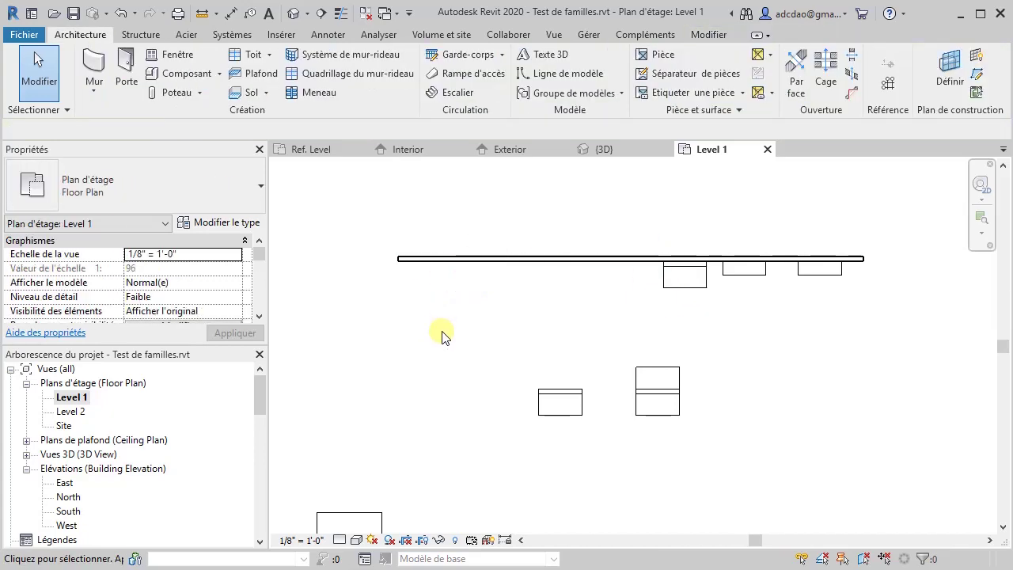
{"action": "scroll", "coordinate": [442, 336], "scroll_direction": "down", "scroll_amount": 1}
{"action": "middle_click_drag", "start_coordinate": [442, 336], "coordinate": [462, 317]}
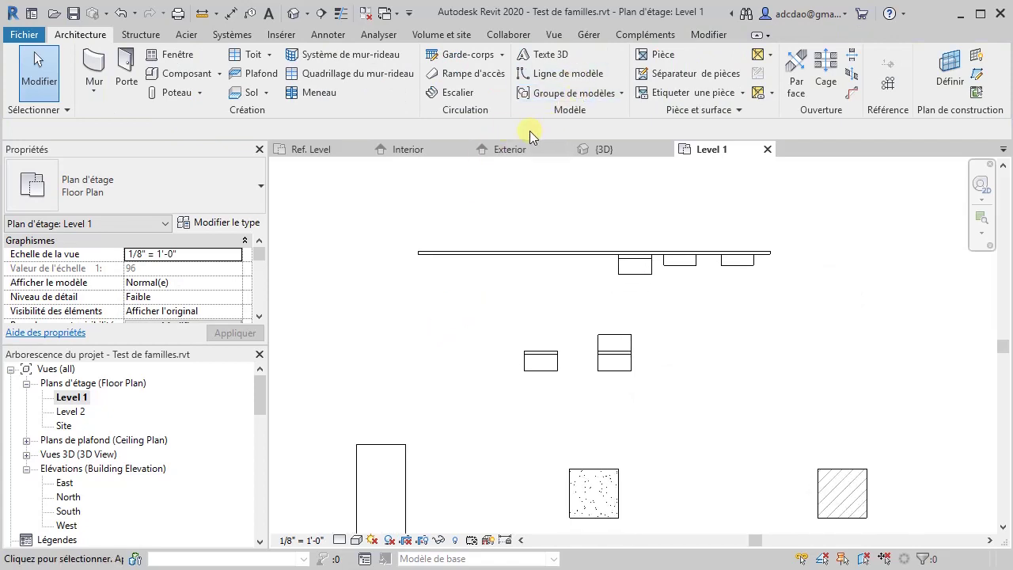
- Load the Porte vitrée family into the Test de familles project and place a door in the wall, centred 7'-6" from its left end
{"action": "left_click", "coordinate": [320, 149]}
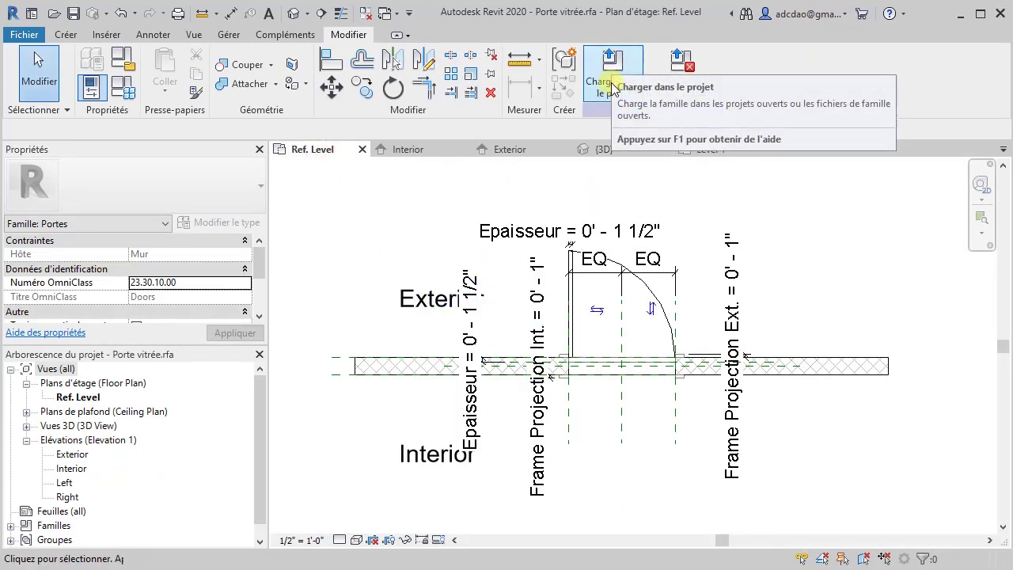
{"action": "left_click", "coordinate": [614, 87]}
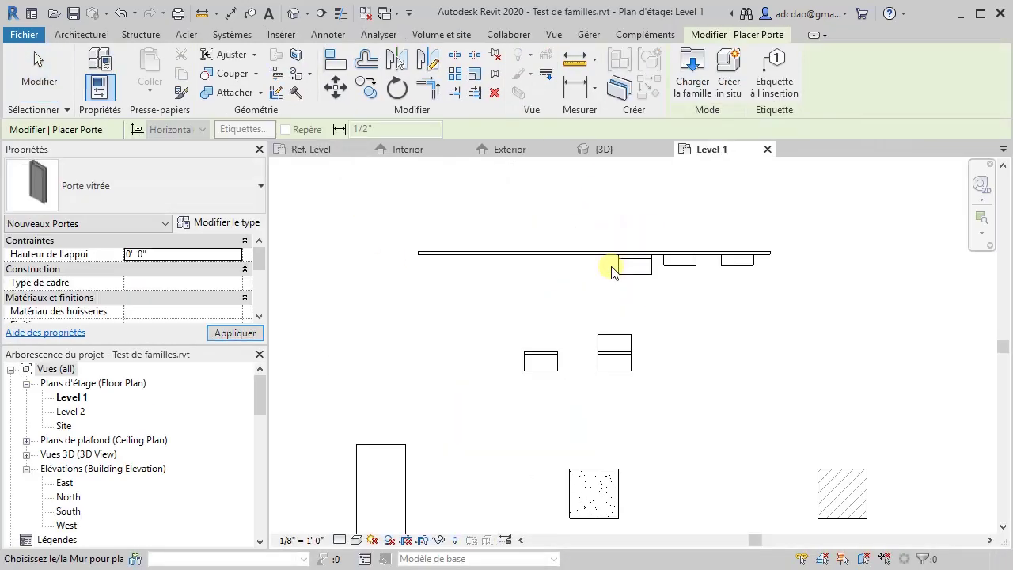
{"action": "scroll", "coordinate": [489, 253], "scroll_direction": "up", "scroll_amount": 3}
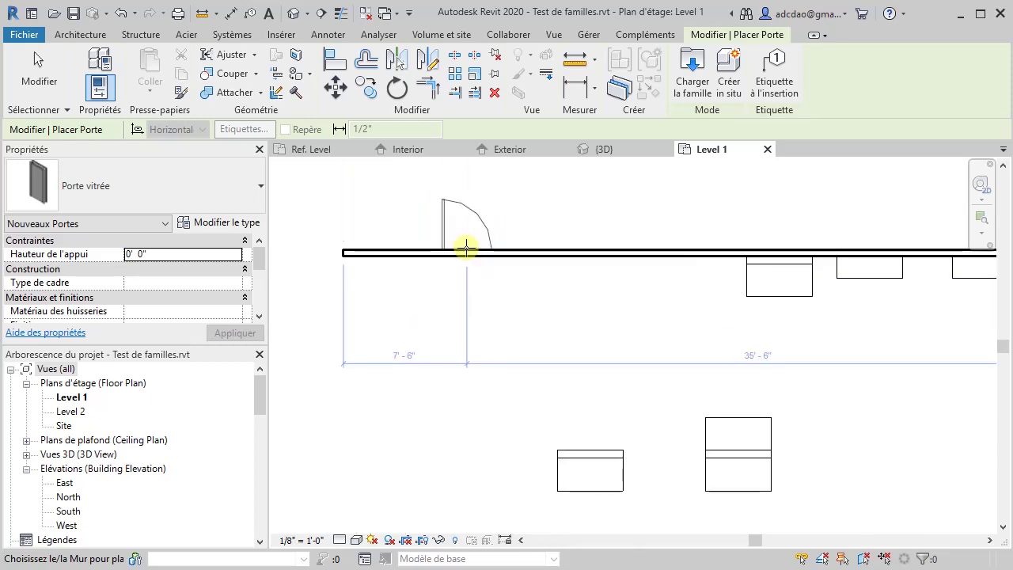
{"action": "left_click", "coordinate": [467, 249]}
{"action": "middle_click_drag", "start_coordinate": [553, 320], "coordinate": [592, 416]}
{"action": "scroll", "coordinate": [507, 367], "scroll_direction": "up", "scroll_amount": 3}
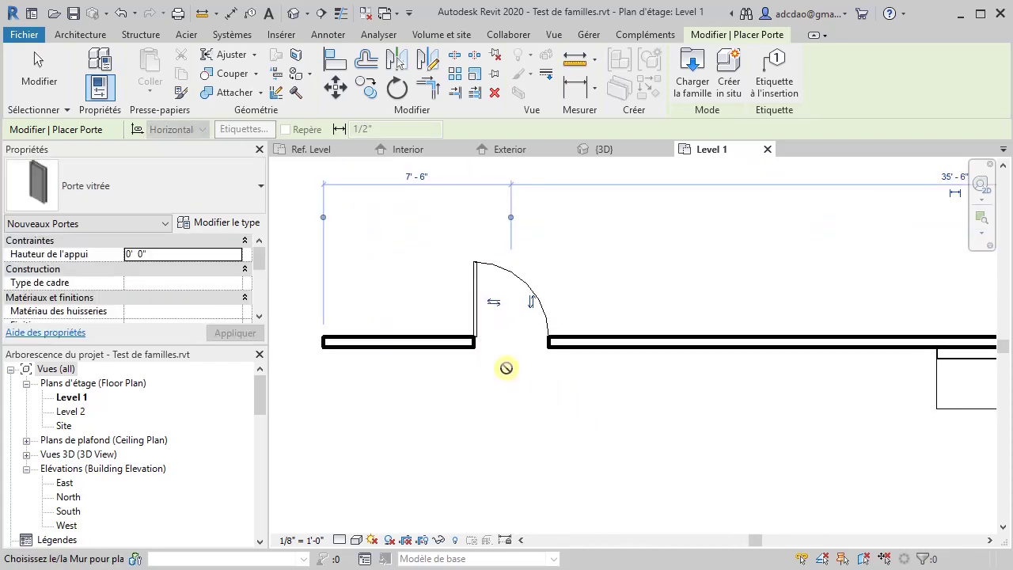
- Flip the placed door's hand so its panel hinges on the right side of the opening
{"action": "key", "text": "space"}
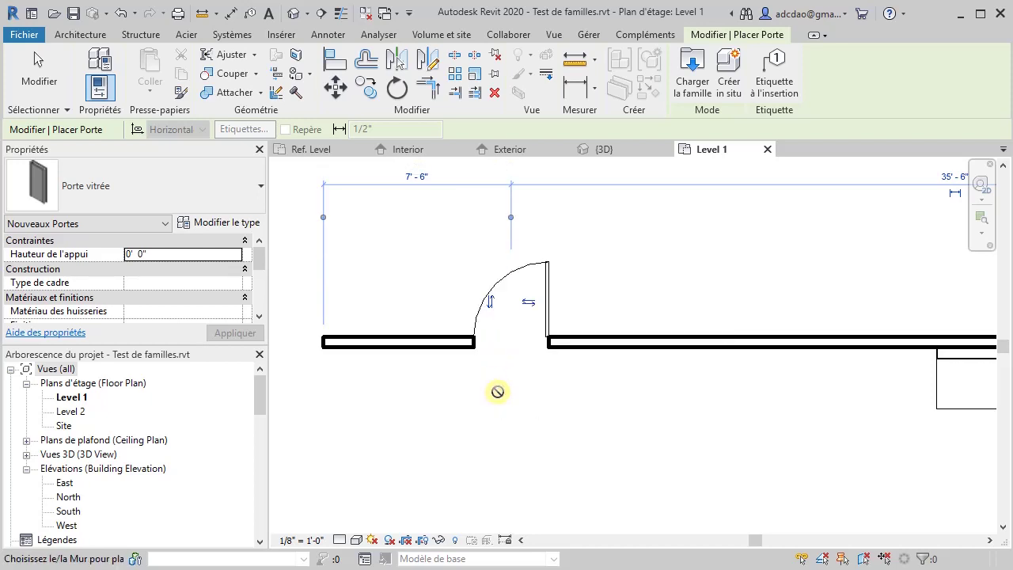
{"action": "scroll", "coordinate": [498, 392], "scroll_direction": "down", "scroll_amount": 3}
{"action": "middle_click_drag", "start_coordinate": [497, 392], "coordinate": [487, 378]}
{"action": "scroll", "coordinate": [486, 377], "scroll_direction": "up", "scroll_amount": 1}
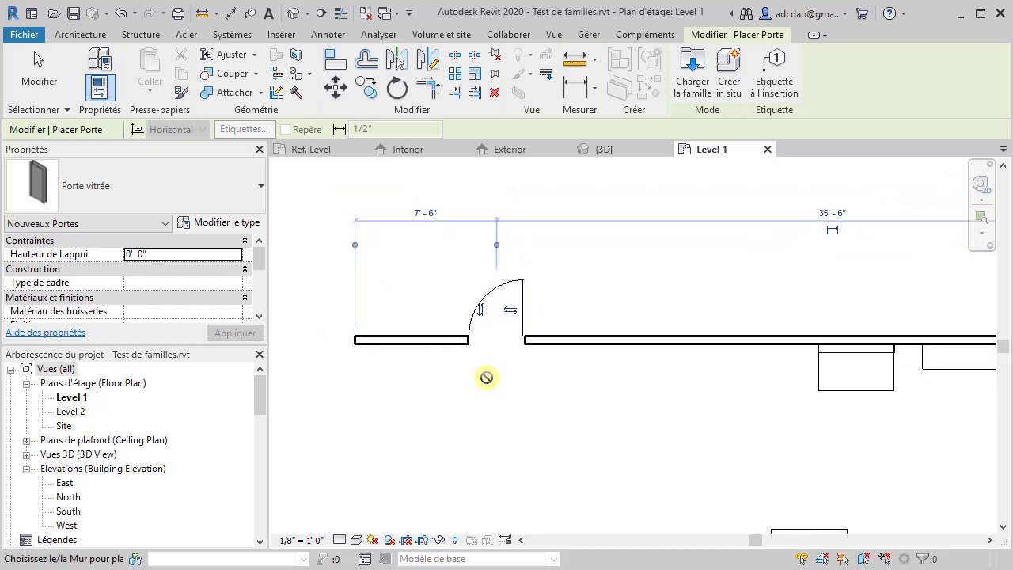
- Set the Largeur type parameter of Porte vitrée to 2' 6"
{"action": "scroll", "coordinate": [487, 377], "scroll_direction": "up", "scroll_amount": 2}
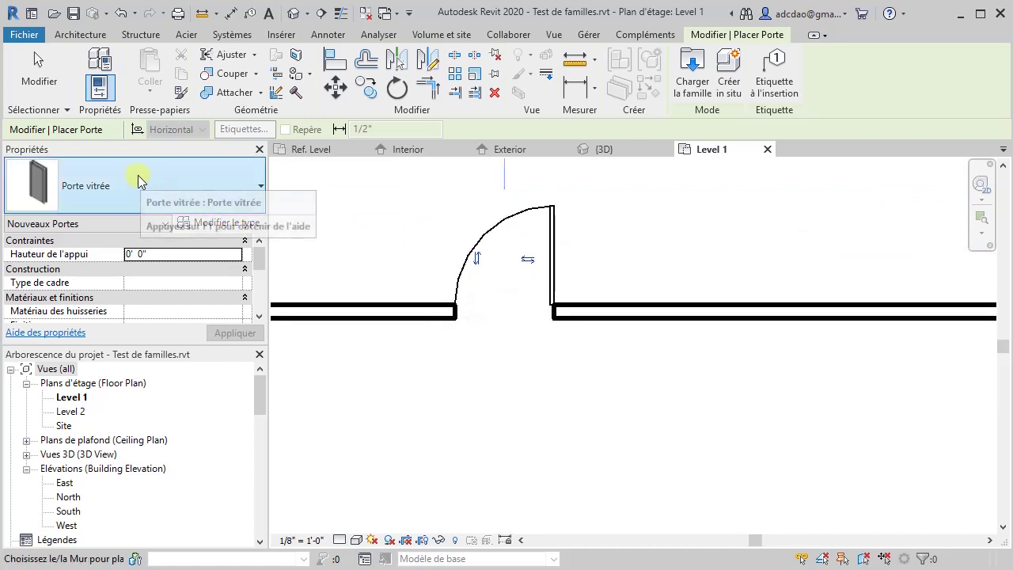
{"action": "left_click", "coordinate": [243, 227]}
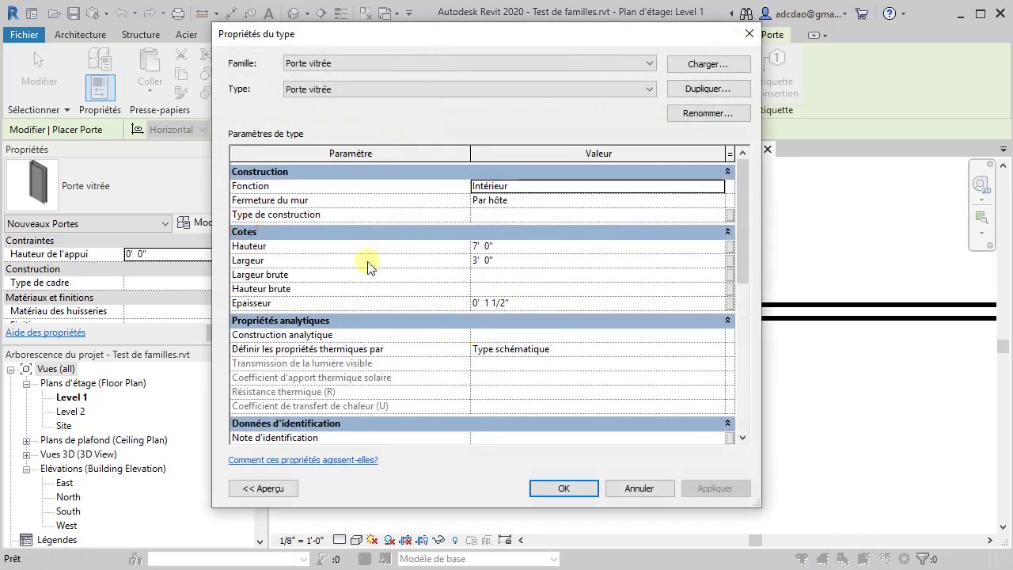
{"action": "left_click", "coordinate": [525, 267]}
{"action": "type", "text": "2 6"}
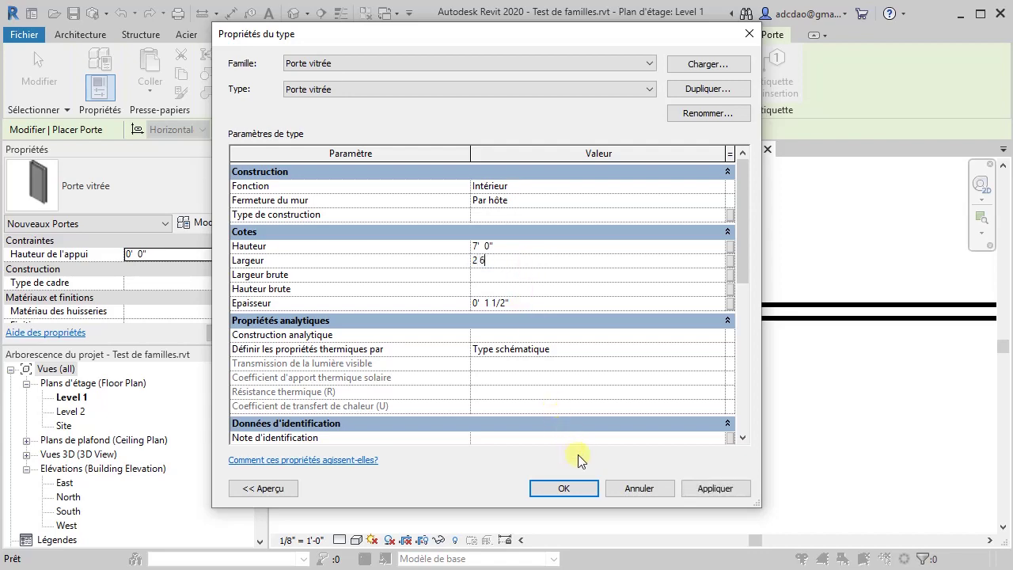
{"action": "left_click", "coordinate": [584, 491]}
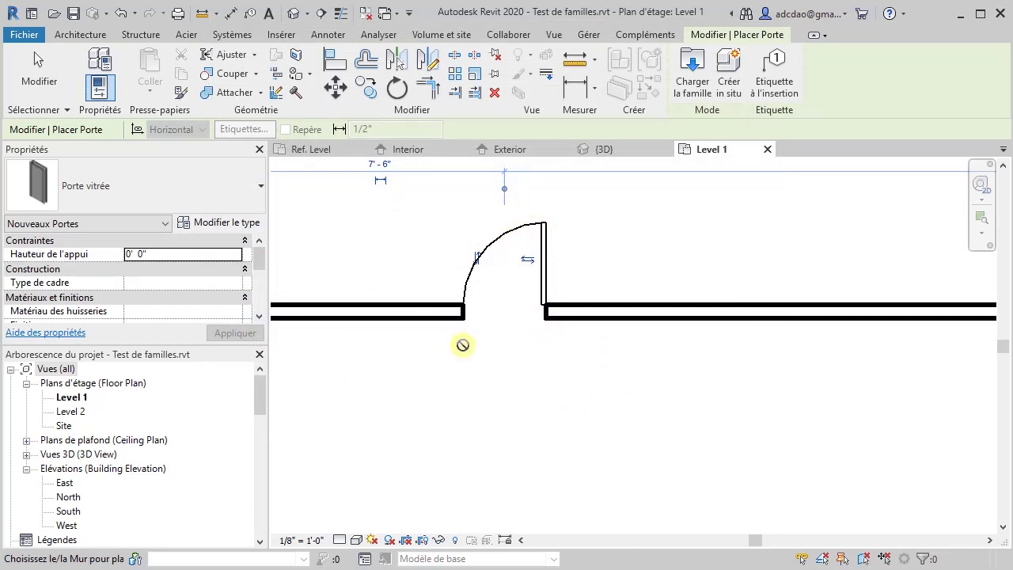
- Measure the clear width of the door opening between the two wall ends in the Level 1 plan
{"action": "left_click", "coordinate": [204, 12]}
{"action": "left_click", "coordinate": [464, 305]}
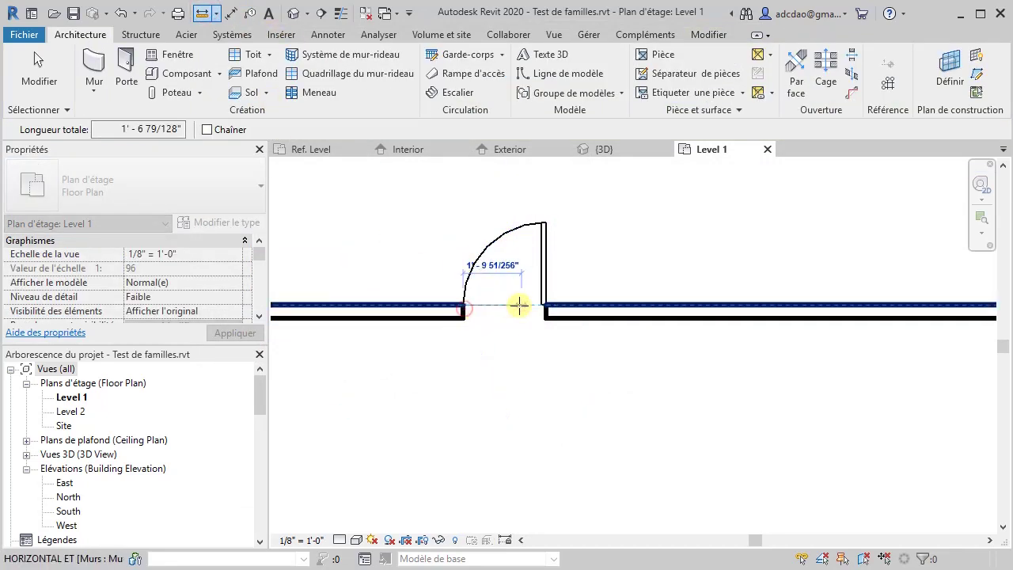
{"action": "left_click", "coordinate": [546, 305]}
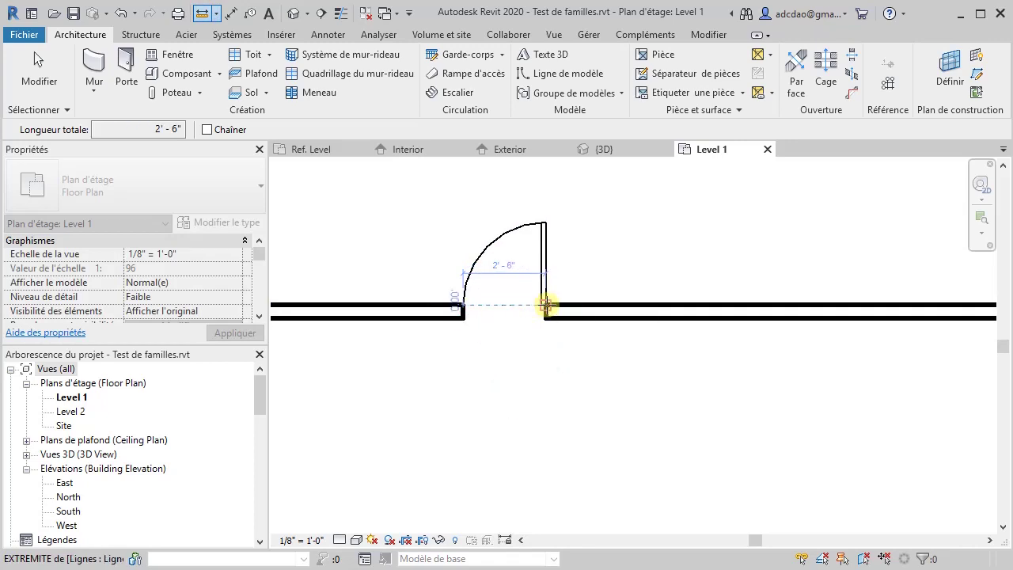
{"action": "right_click", "coordinate": [533, 347]}
{"action": "left_click", "coordinate": [561, 363]}
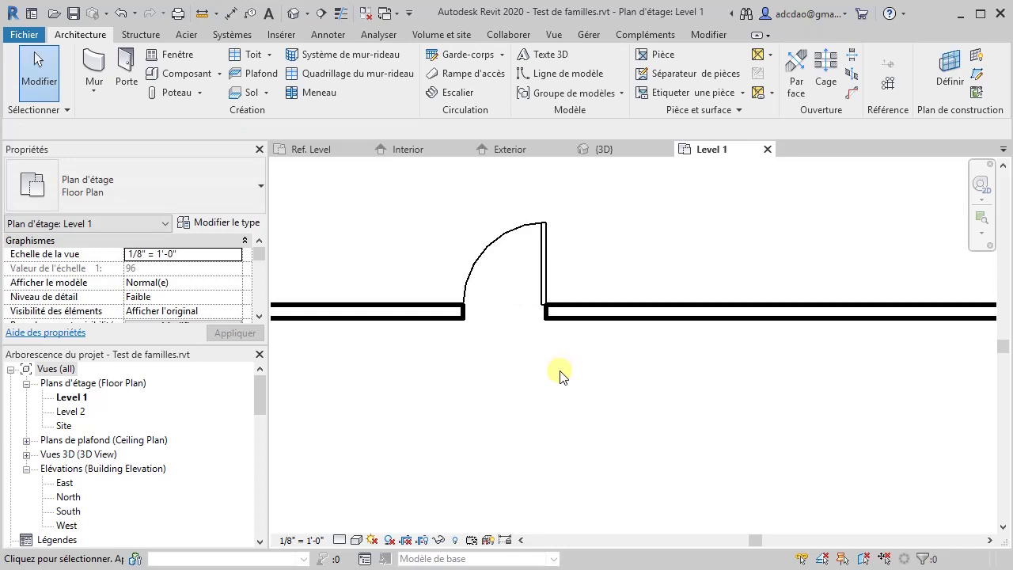
{"action": "scroll", "coordinate": [554, 380], "scroll_direction": "down", "scroll_amount": 3}
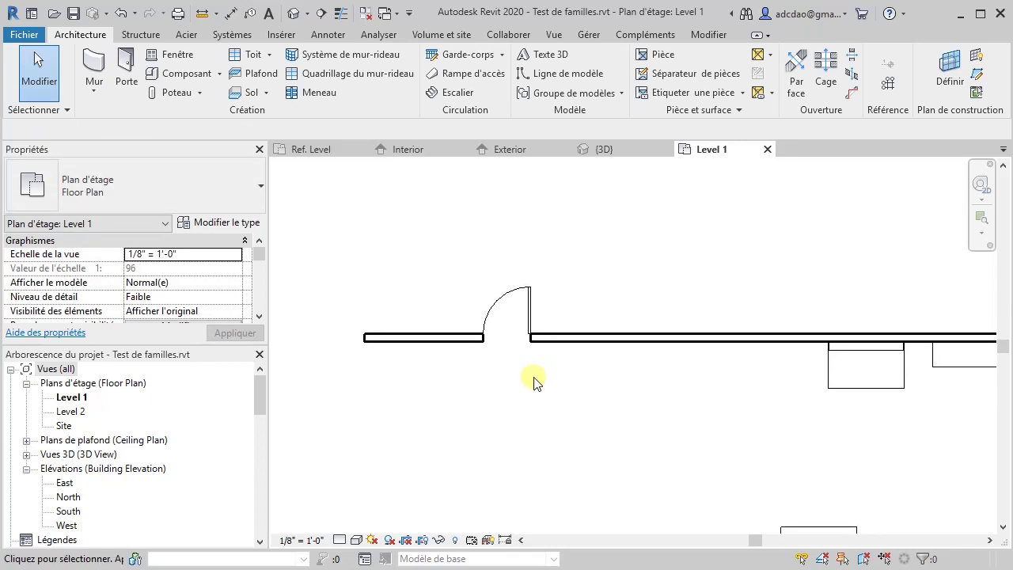
- Examine the placed door and its frame from the rear face of the wall in the 3D view
{"action": "left_click", "coordinate": [294, 13]}
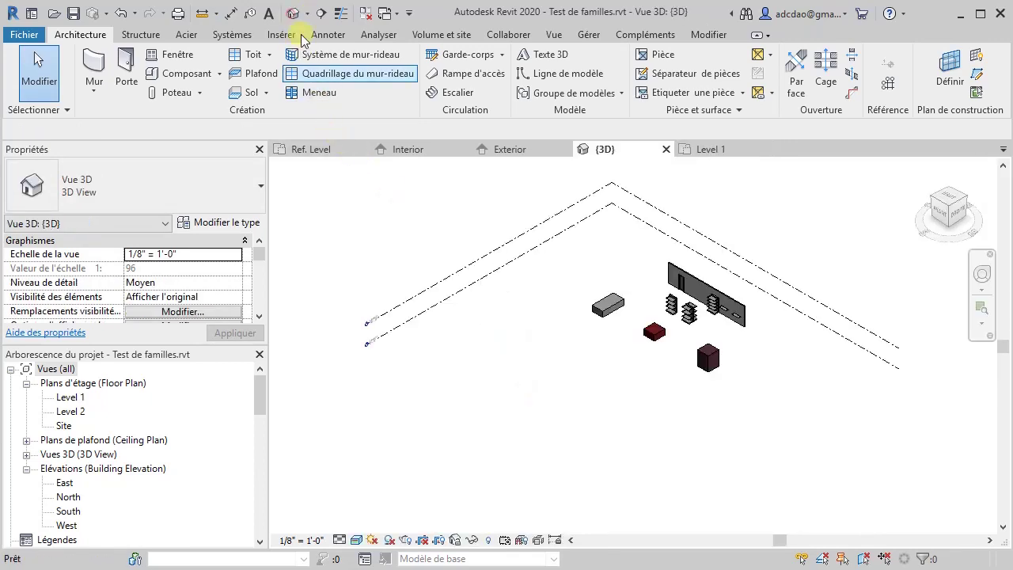
{"action": "scroll", "coordinate": [707, 314], "scroll_direction": "up", "scroll_amount": 4}
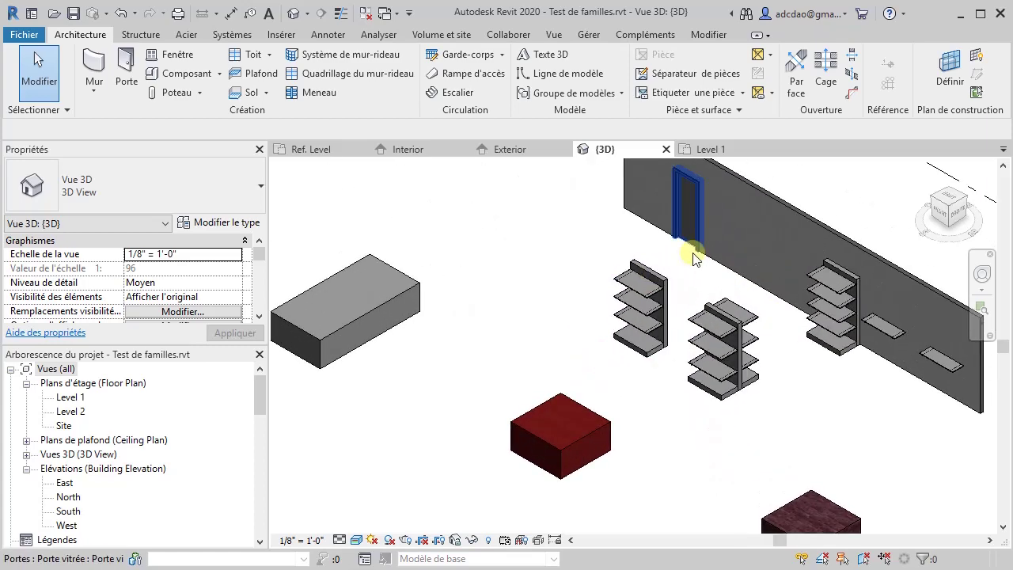
{"action": "middle_click_drag", "start_coordinate": [647, 315], "coordinate": [497, 138], "text": "shift"}
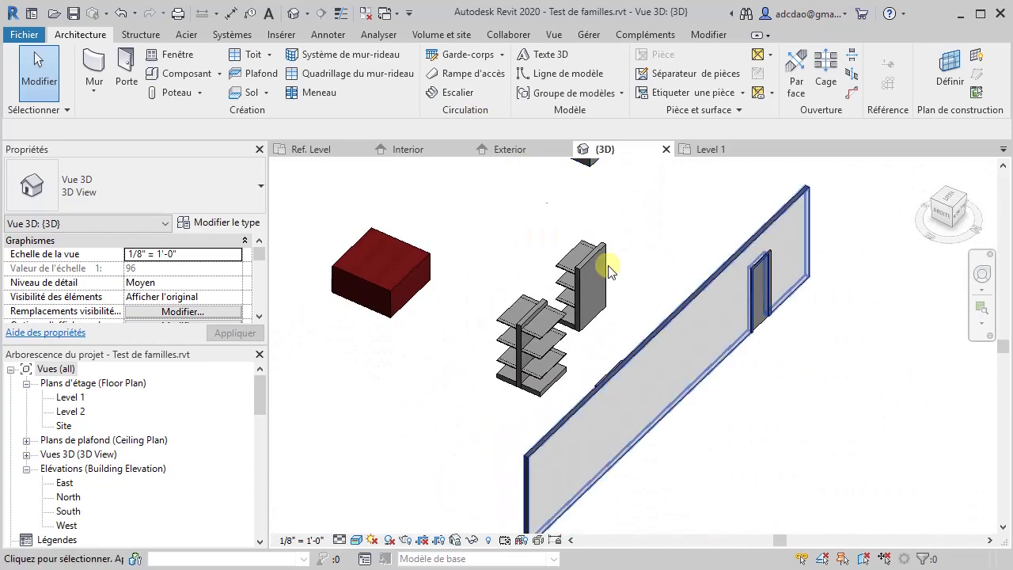
{"action": "scroll", "coordinate": [715, 372], "scroll_direction": "up", "scroll_amount": 3}
{"action": "middle_click_drag", "start_coordinate": [716, 370], "coordinate": [679, 319], "text": "shift"}
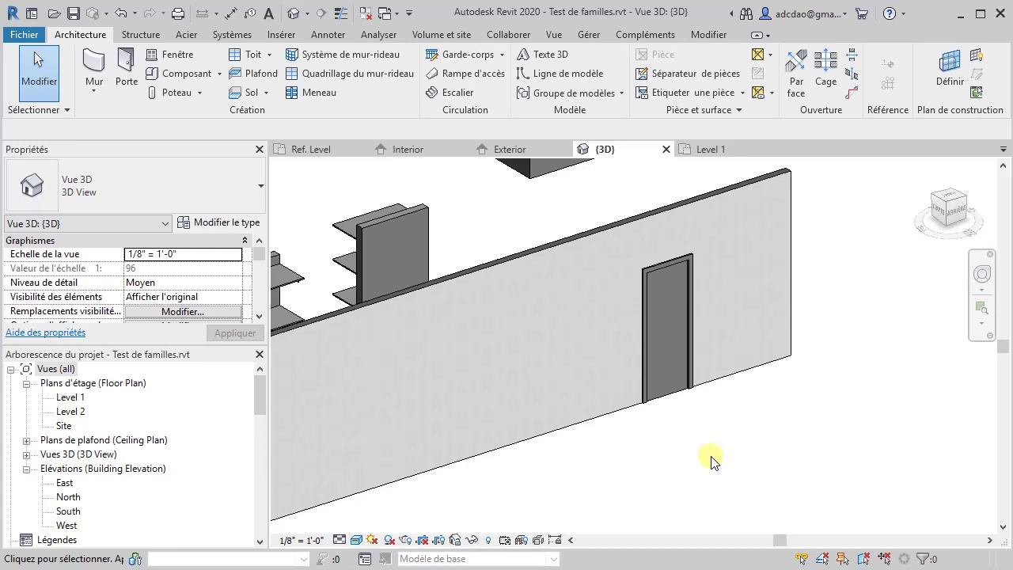
{"action": "scroll", "coordinate": [631, 441], "scroll_direction": "down", "scroll_amount": 1}
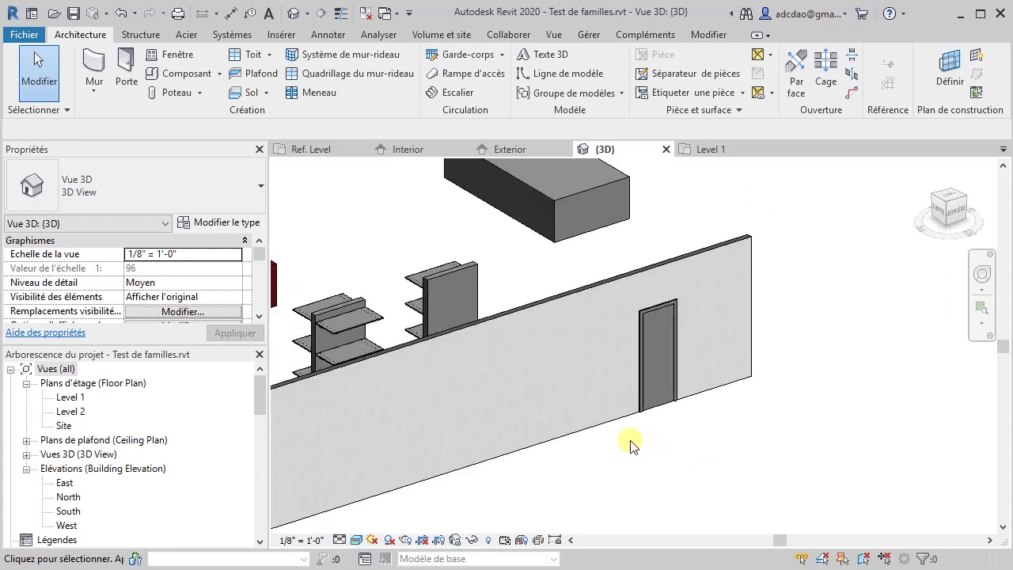
{"action": "middle_click_drag", "start_coordinate": [631, 441], "coordinate": [696, 468]}
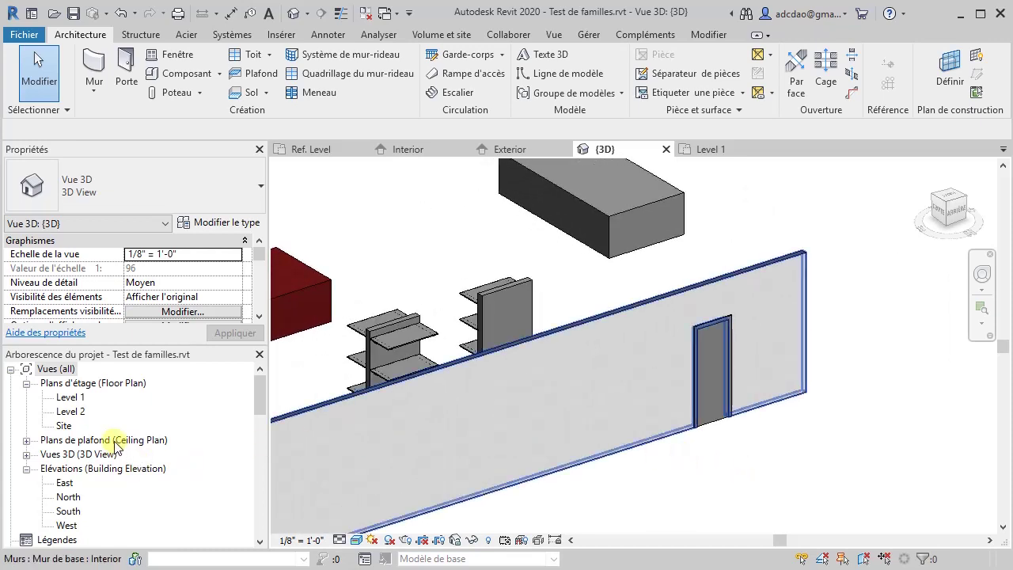
- Open the North elevation and examine the door's frame and dashed swing lines in the wall
{"action": "double_click", "coordinate": [67, 497]}
{"action": "scroll", "coordinate": [724, 364], "scroll_direction": "up", "scroll_amount": 5}
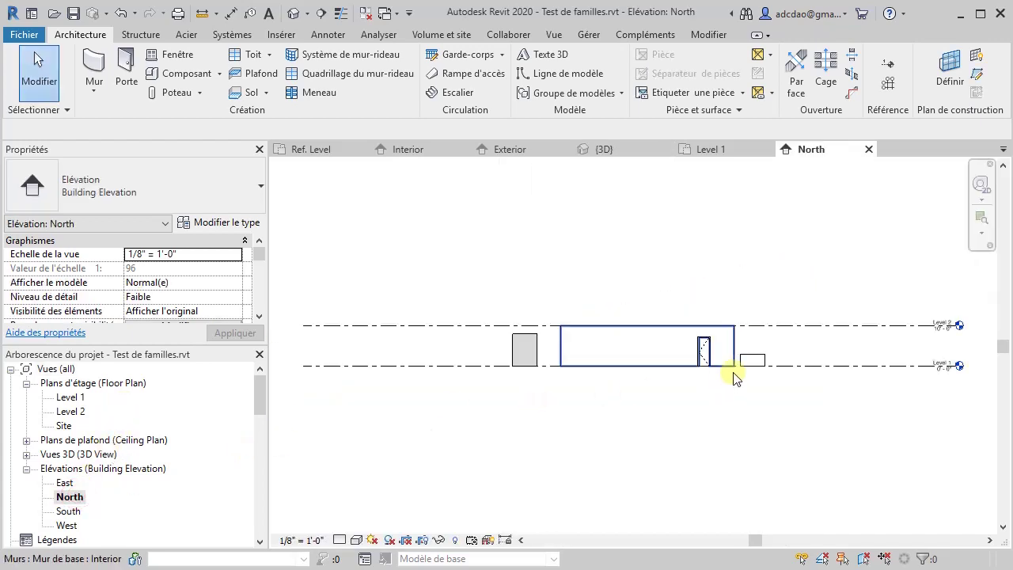
{"action": "scroll", "coordinate": [715, 354], "scroll_direction": "up", "scroll_amount": 2}
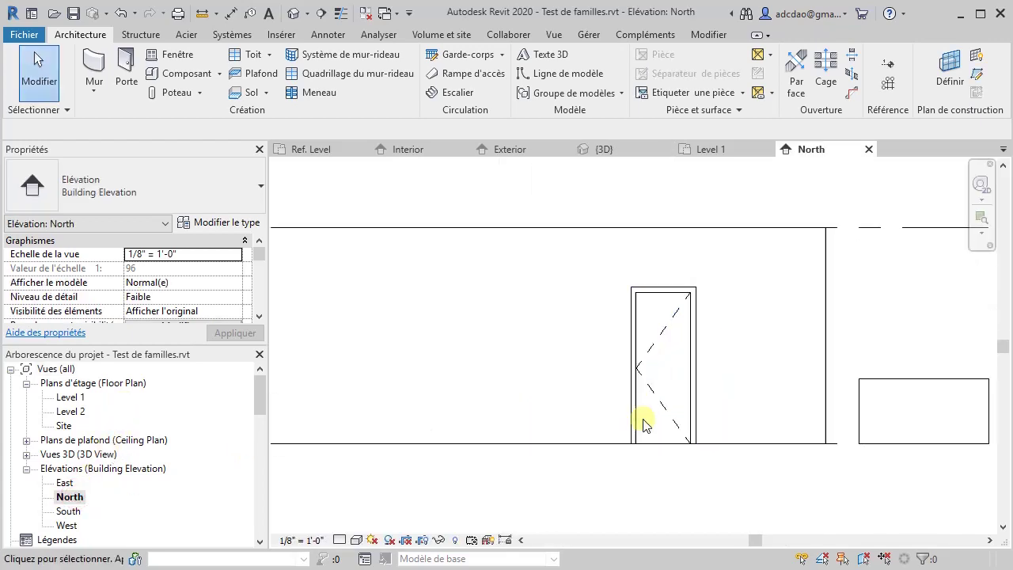
{"action": "scroll", "coordinate": [656, 470], "scroll_direction": "down", "scroll_amount": 2}
{"action": "middle_click_drag", "start_coordinate": [656, 471], "coordinate": [809, 436]}
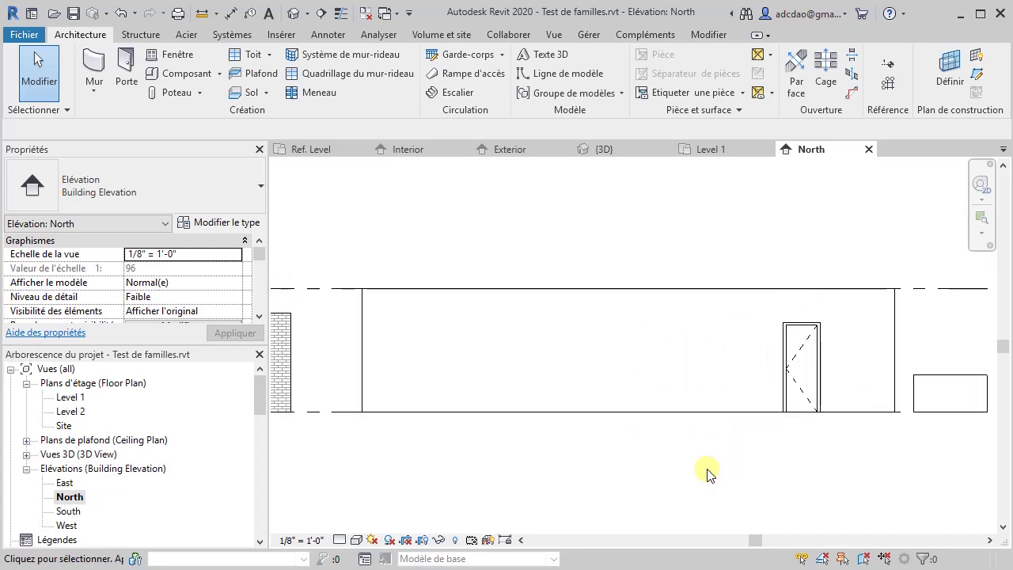